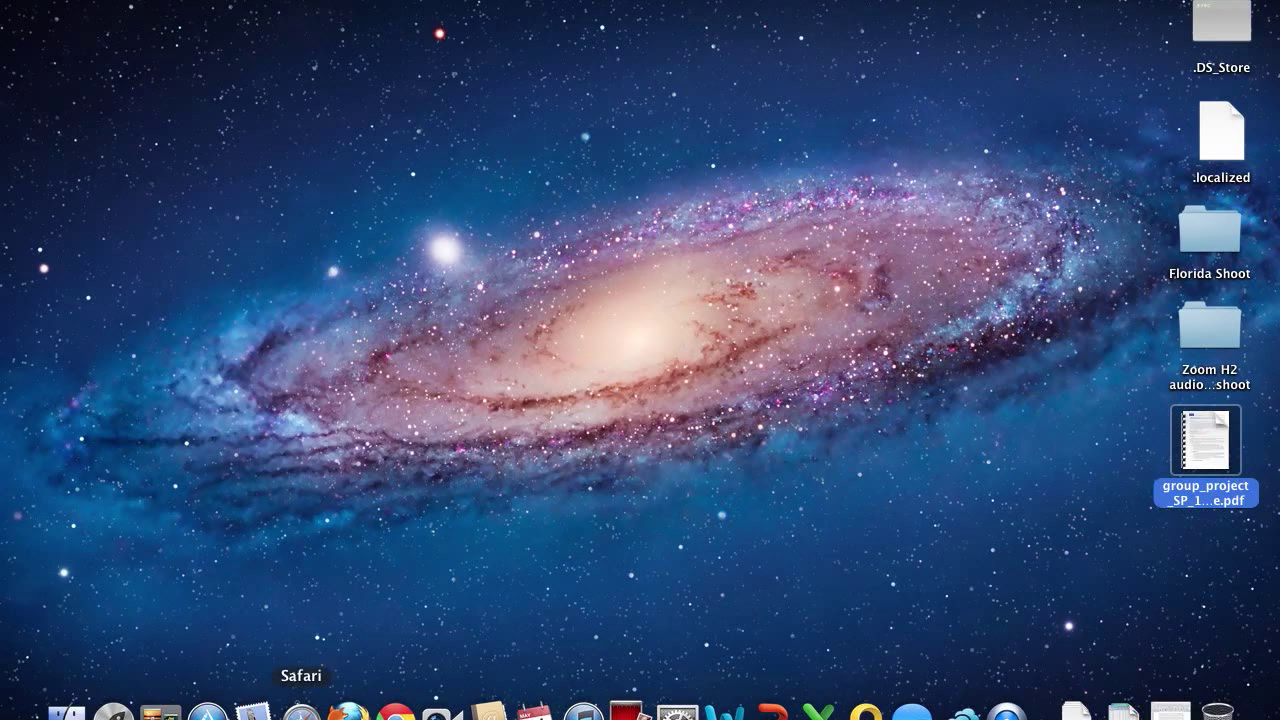
# Launch Safari, reposition its window and zoom it to full screen height on the UNT homepage
pyautogui.click(301, 710)
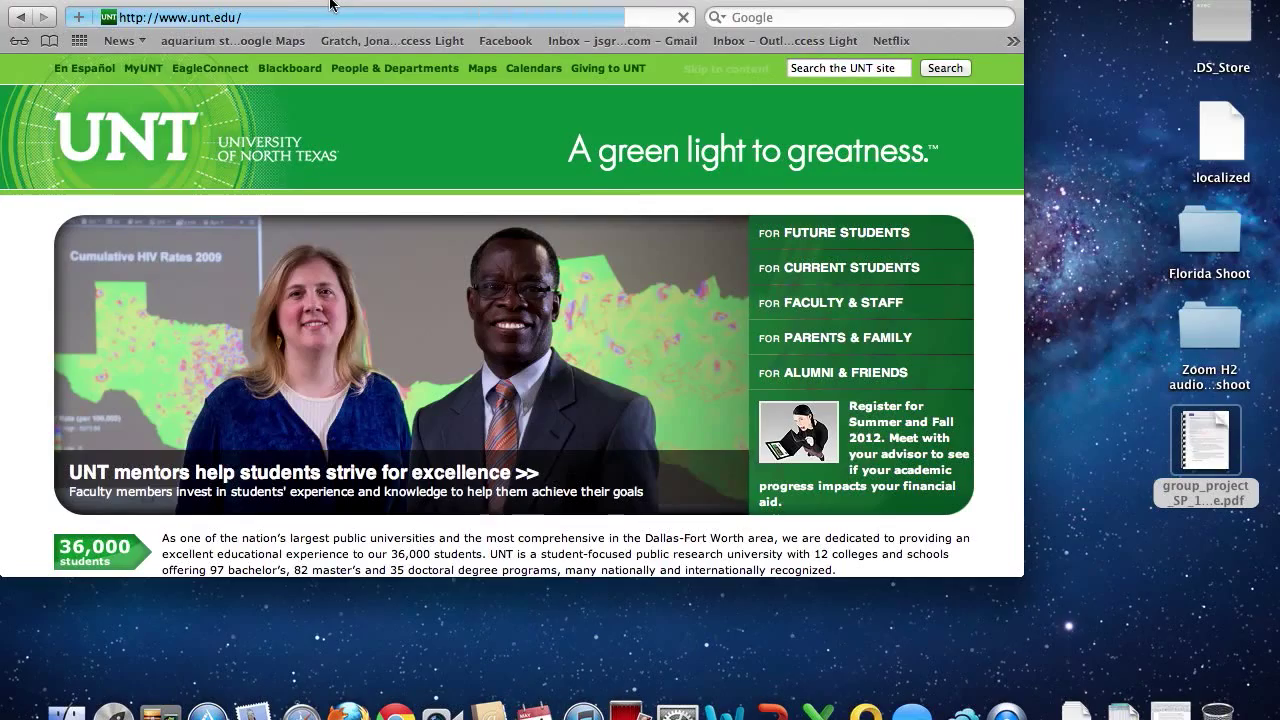
pyautogui.moveTo(307, 3); pyautogui.dragTo(429, 105)
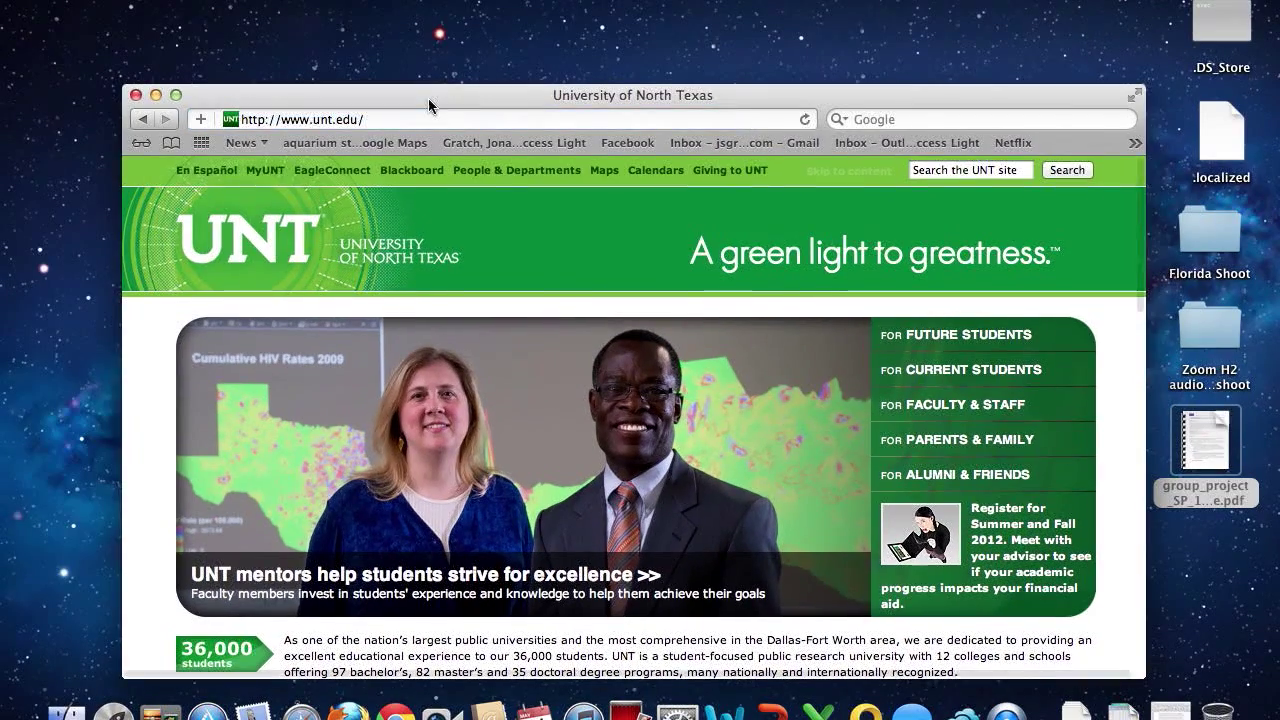
pyautogui.click(176, 95)
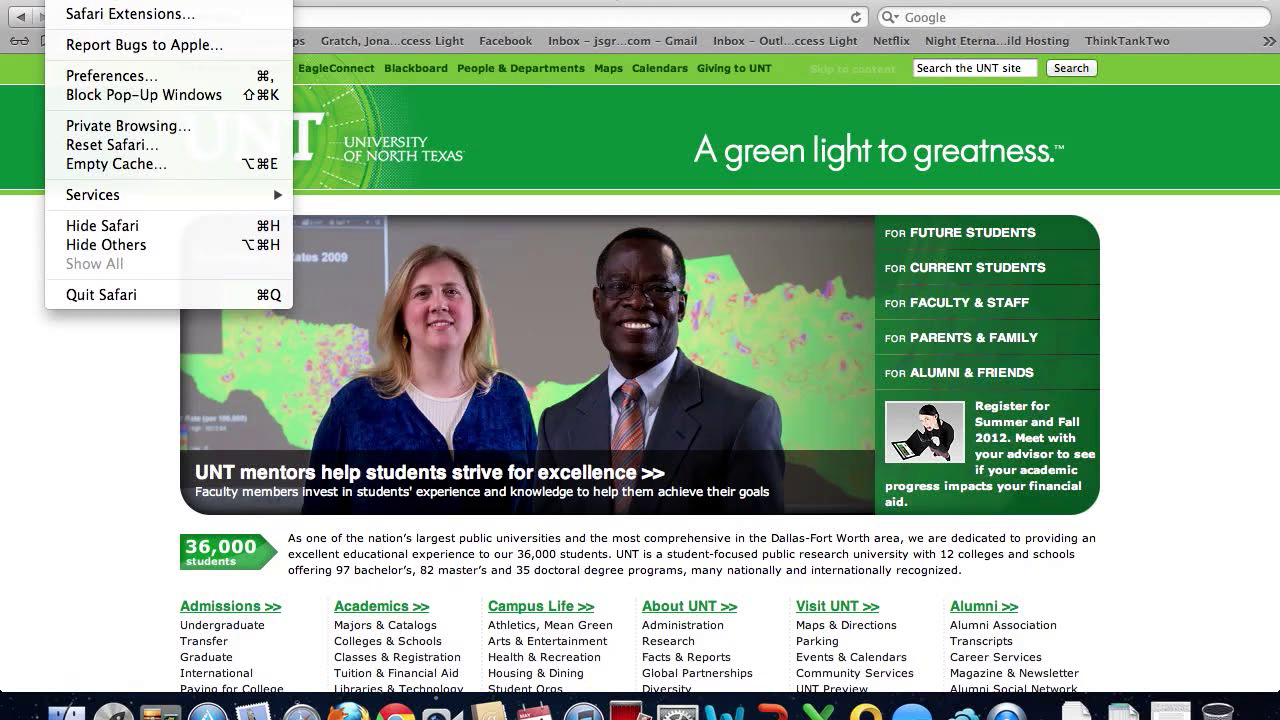
# Check that Safari is version 5.1.5, then toggle Block Pop-Up Windows
pyautogui.click(79, 3)
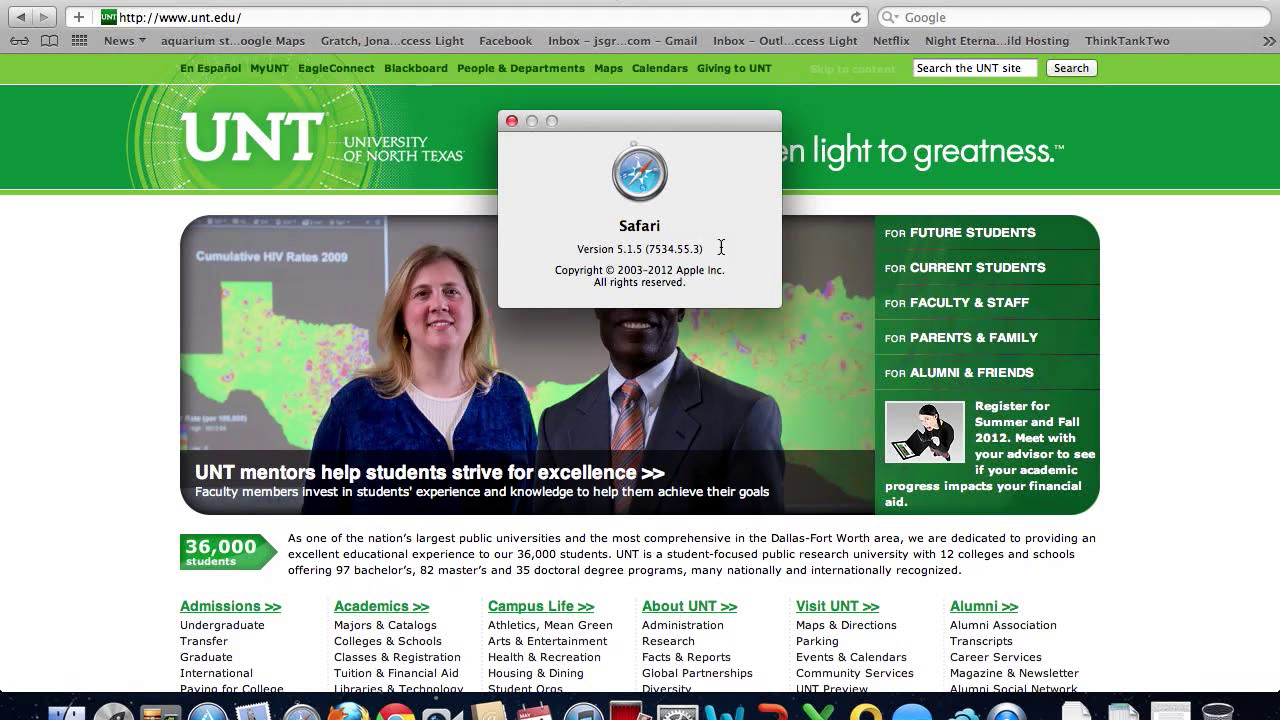
pyautogui.click(511, 122)
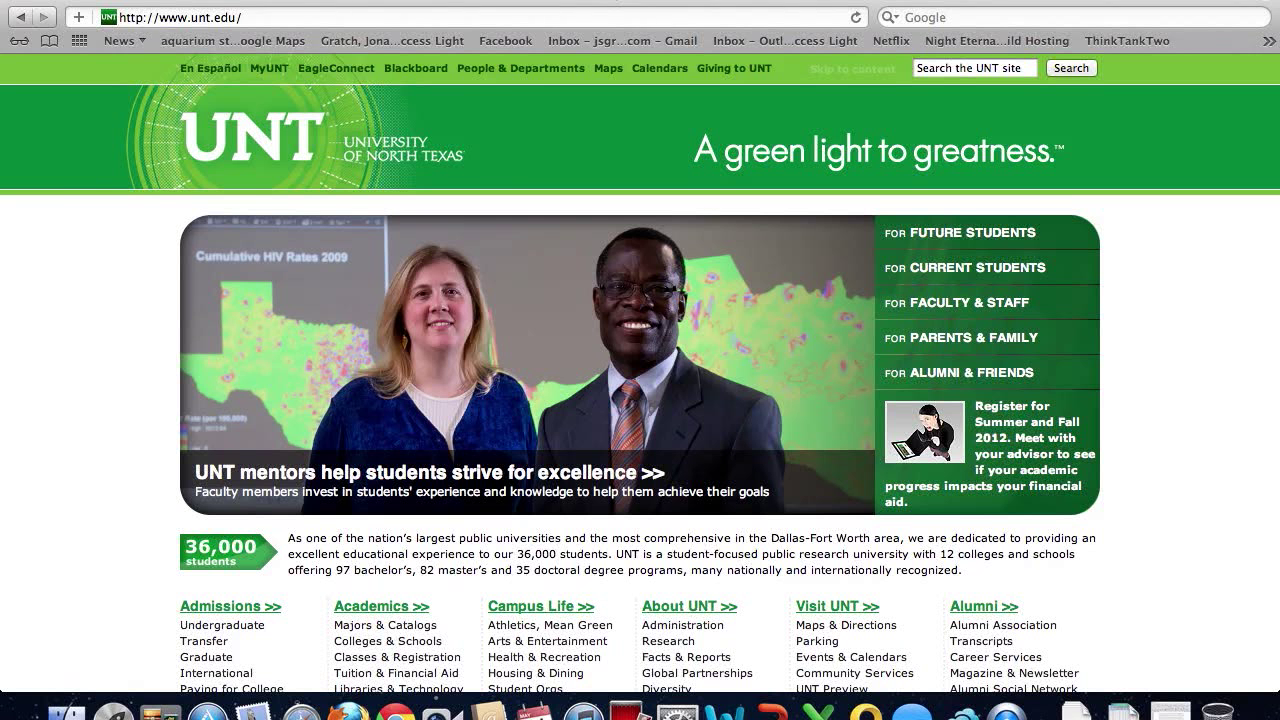
pyautogui.click(70, 0)
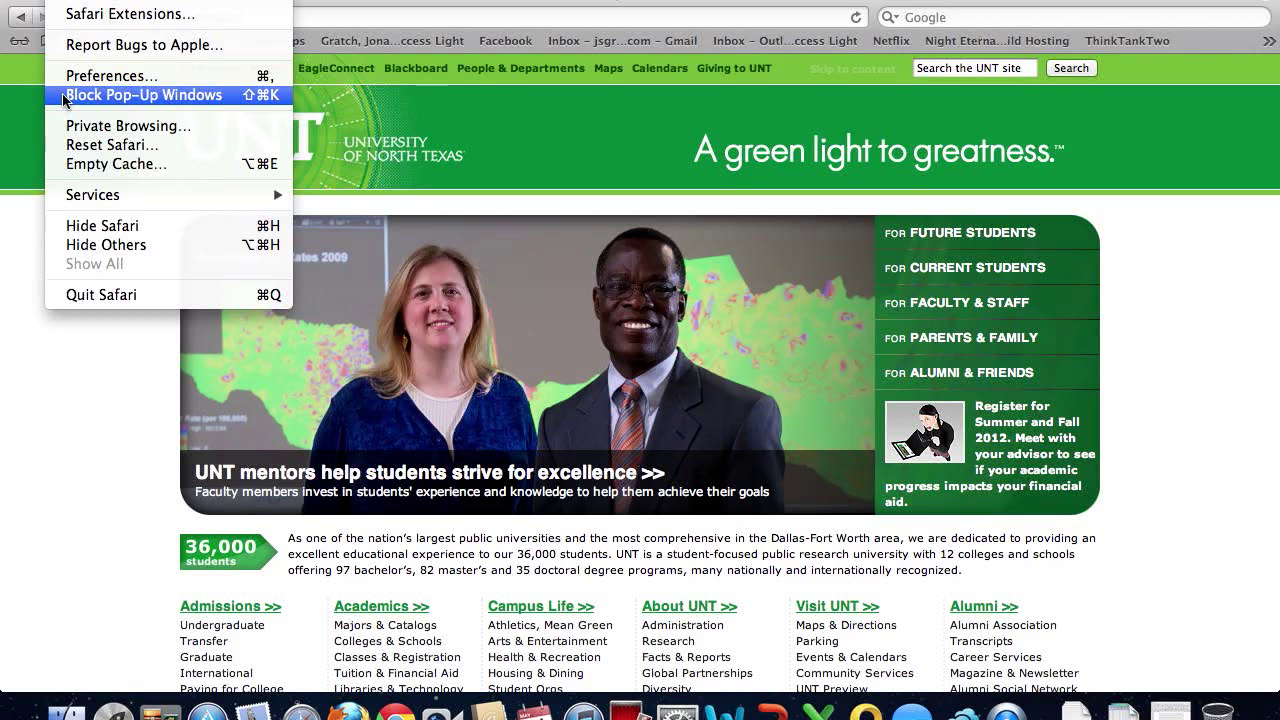
pyautogui.click(55, 95)
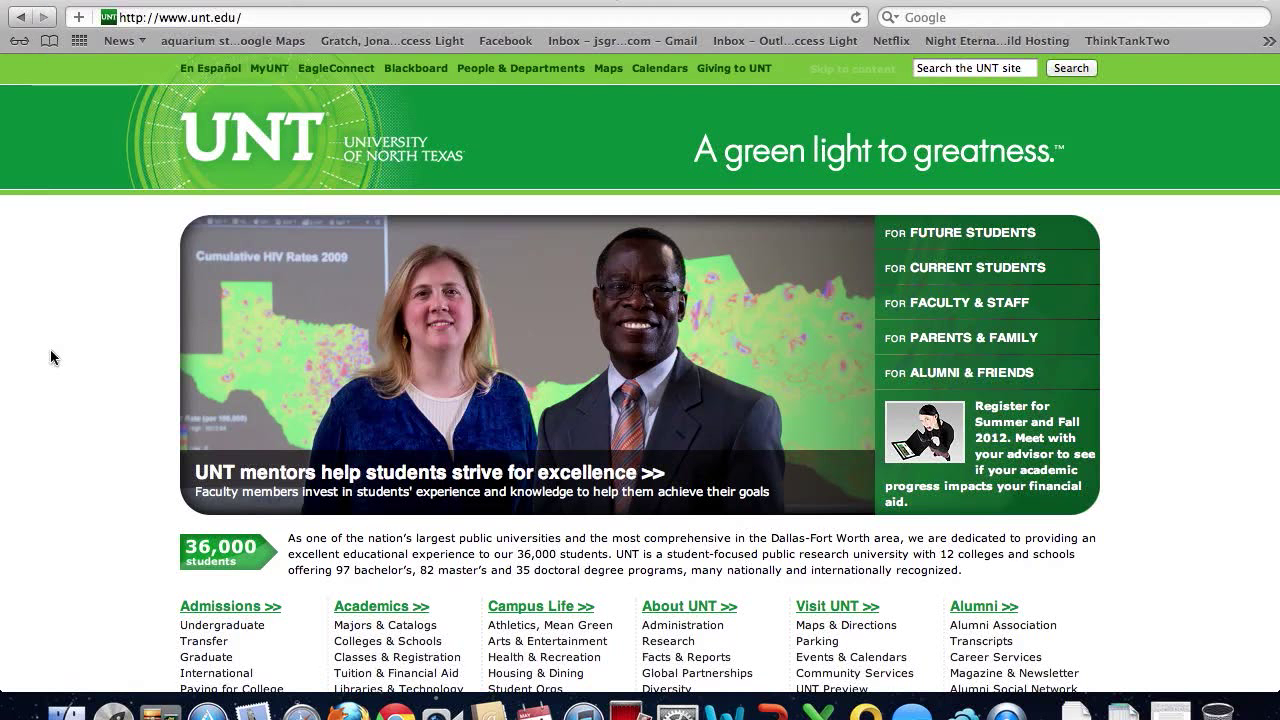
pyautogui.click(258, 10)
pyautogui.press('super+a')
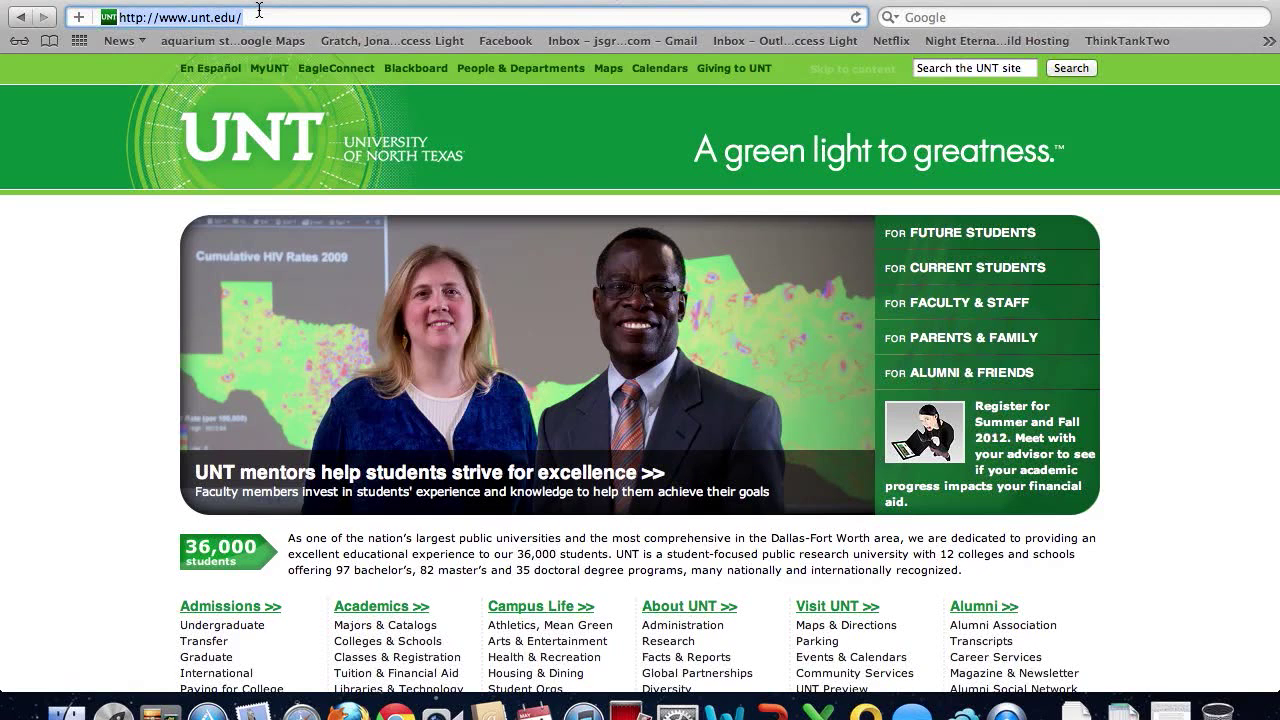
pyautogui.write('www')
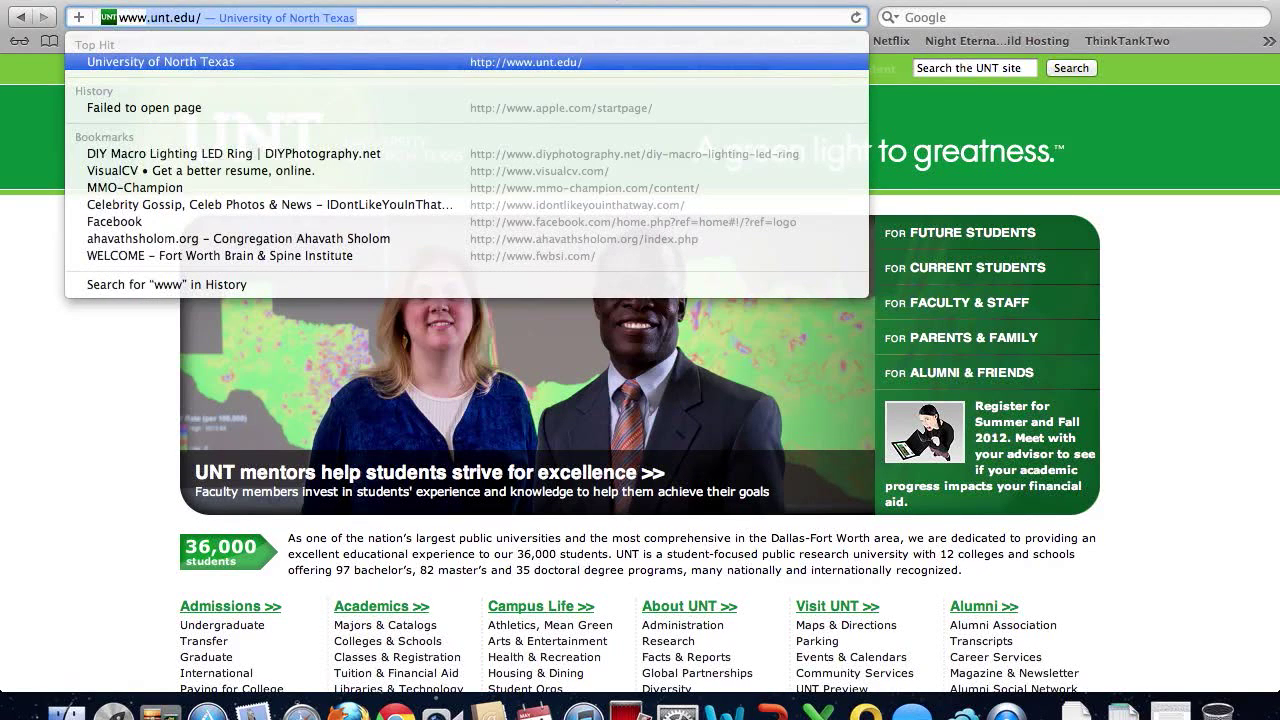
pyautogui.write('.myi')
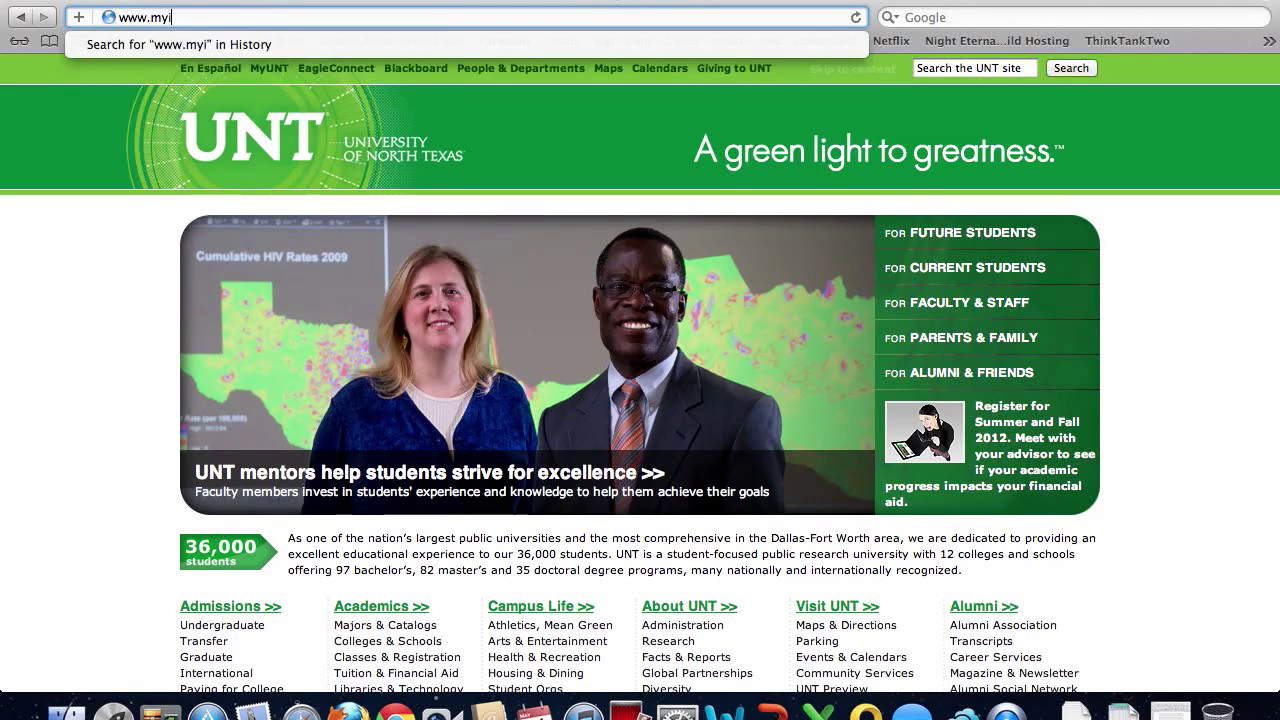
pyautogui.write('tlab.com')
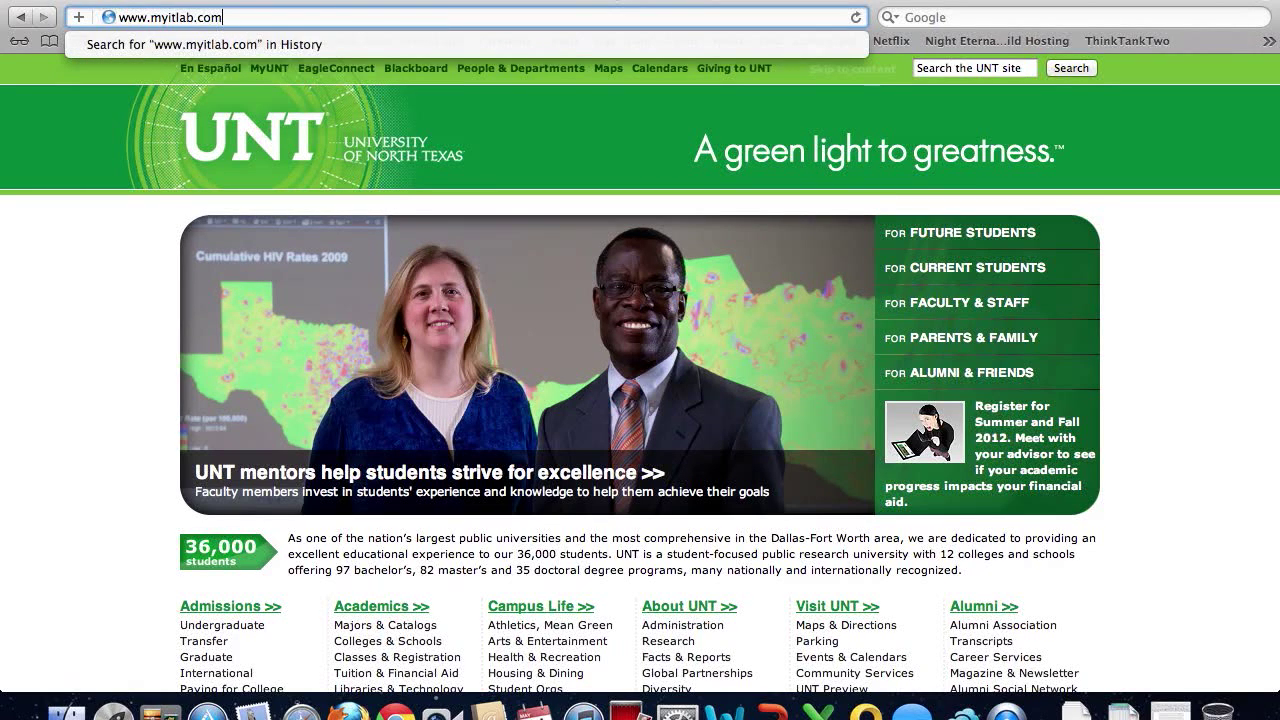
pyautogui.press('Return')
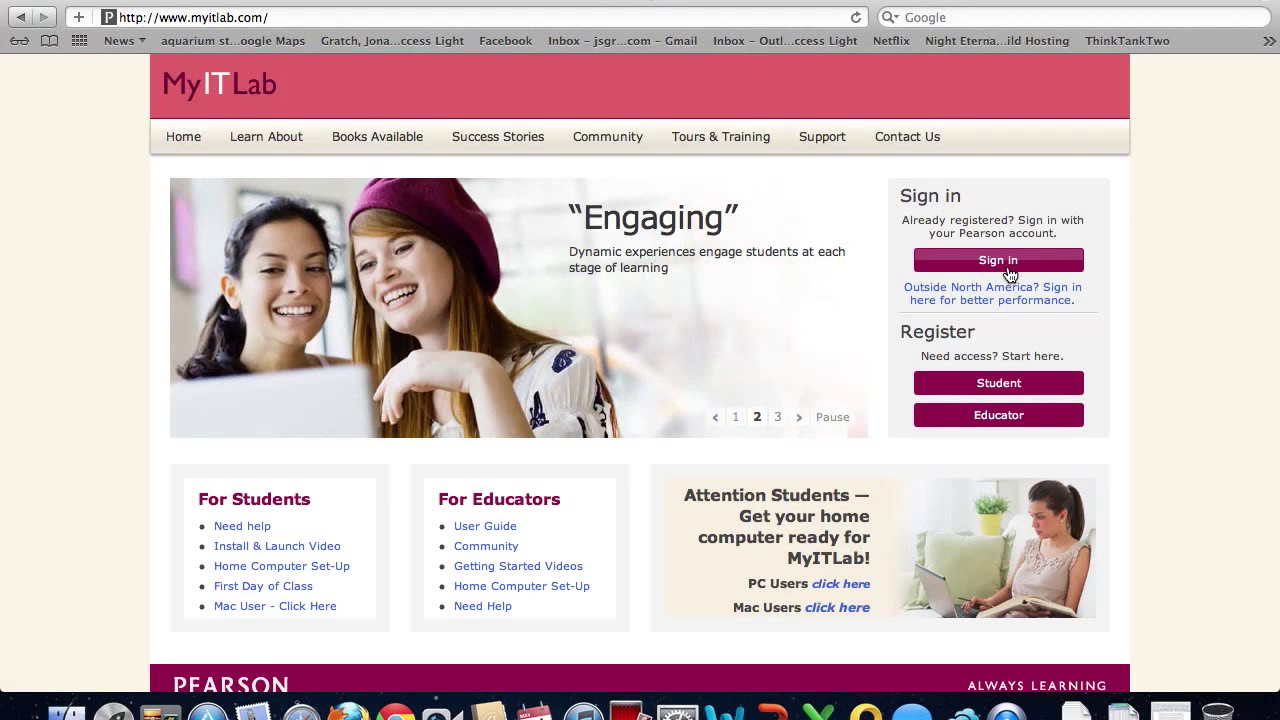
# Sign in to MyITLab with the student's login e-mail and password
pyautogui.click(1010, 274)
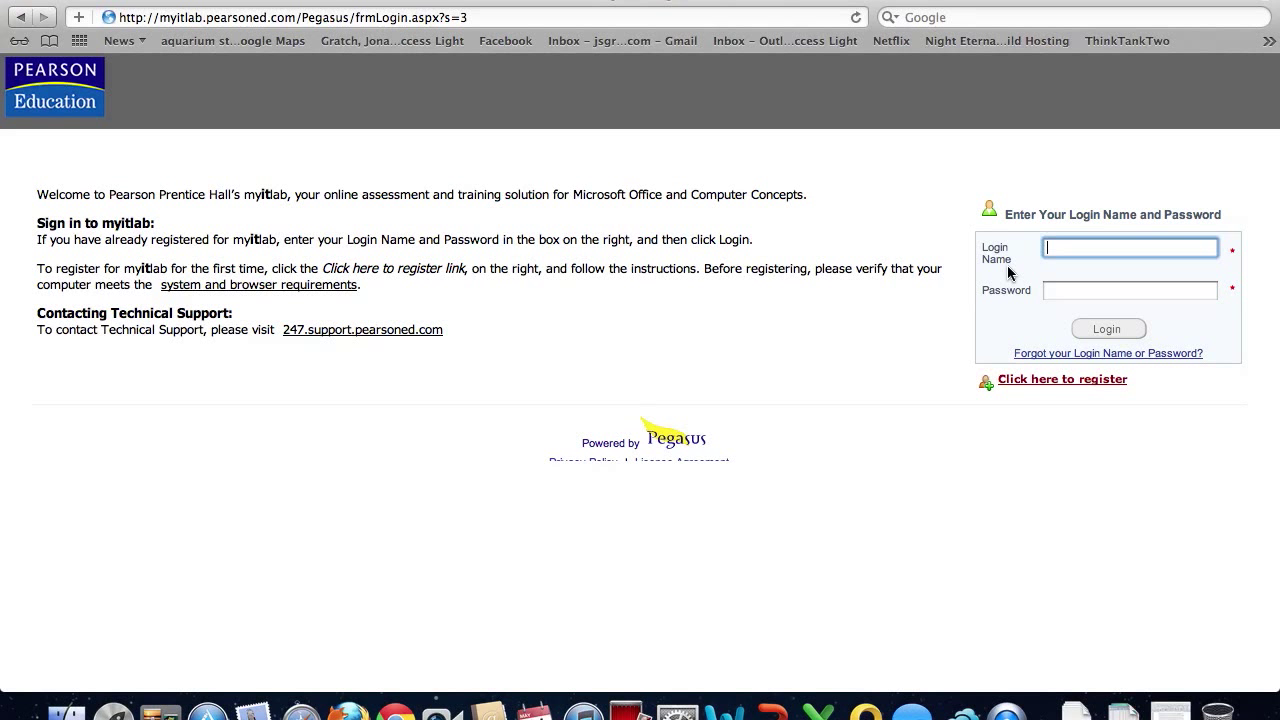
pyautogui.press('Tab')
pyautogui.write('••••••••')
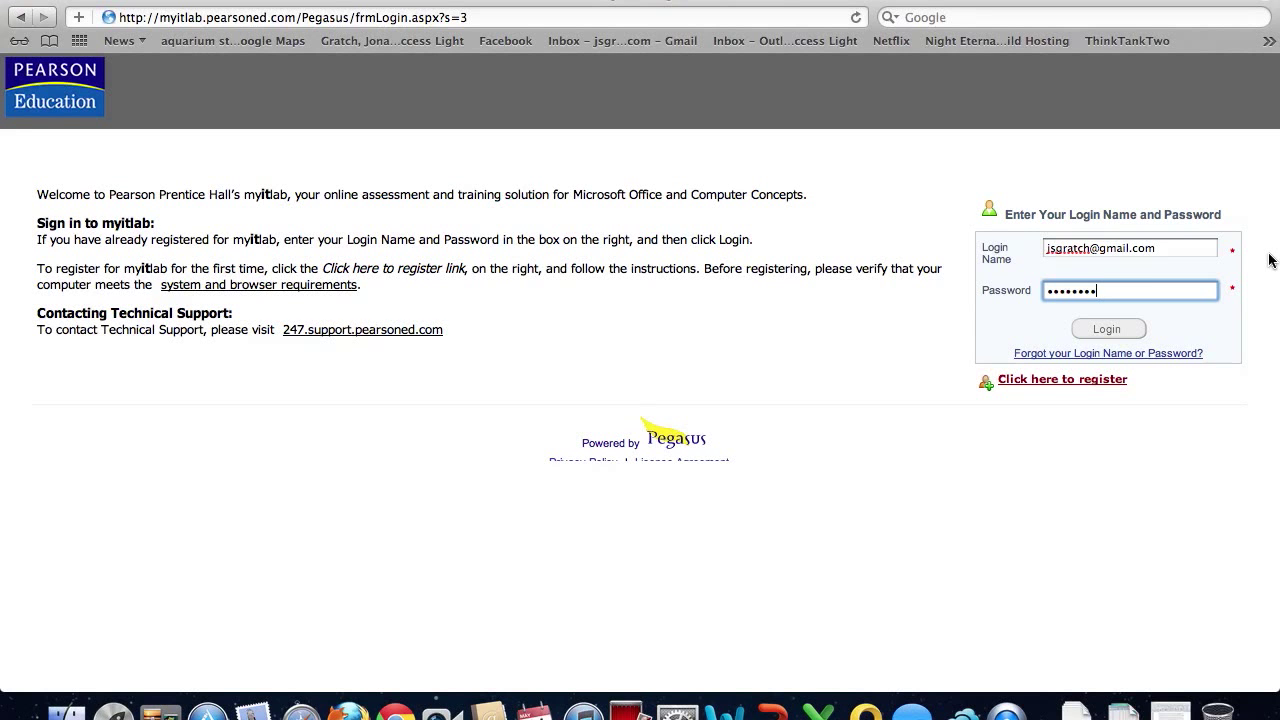
pyautogui.click(1138, 330)
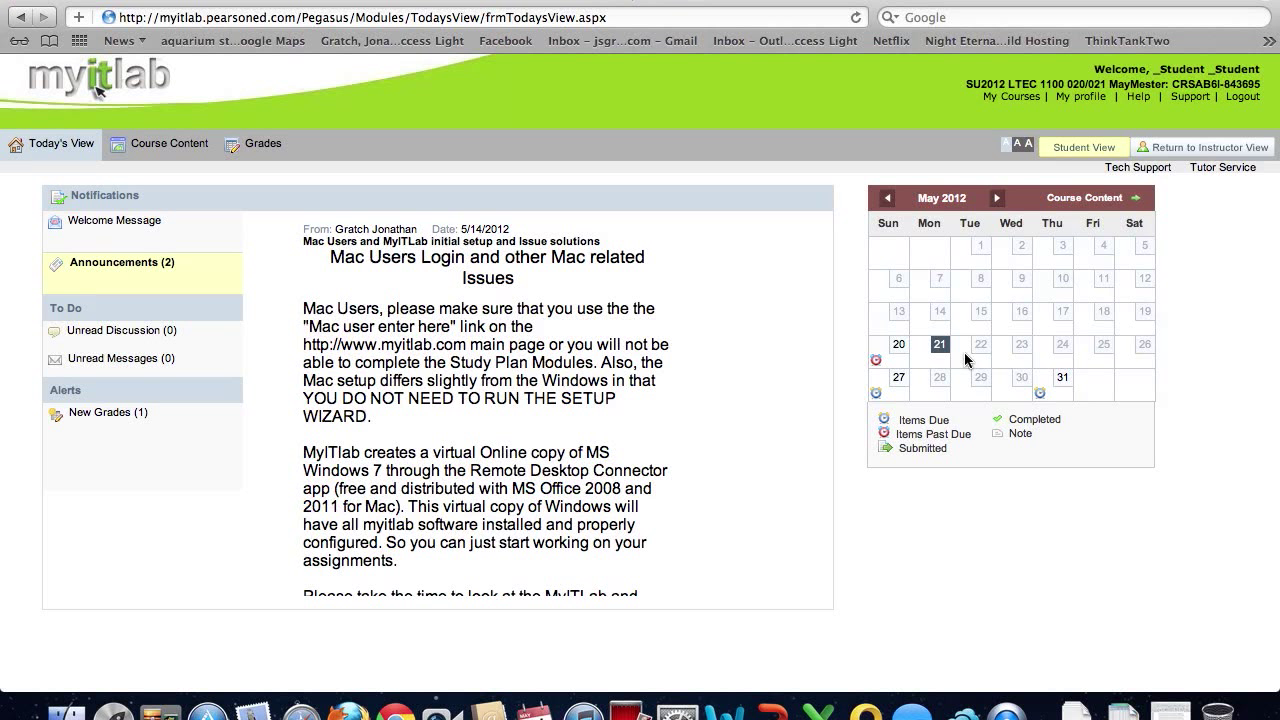
# Show all course content: Start Here, Your Text Books, Resources and weekly folders
pyautogui.click(172, 150)
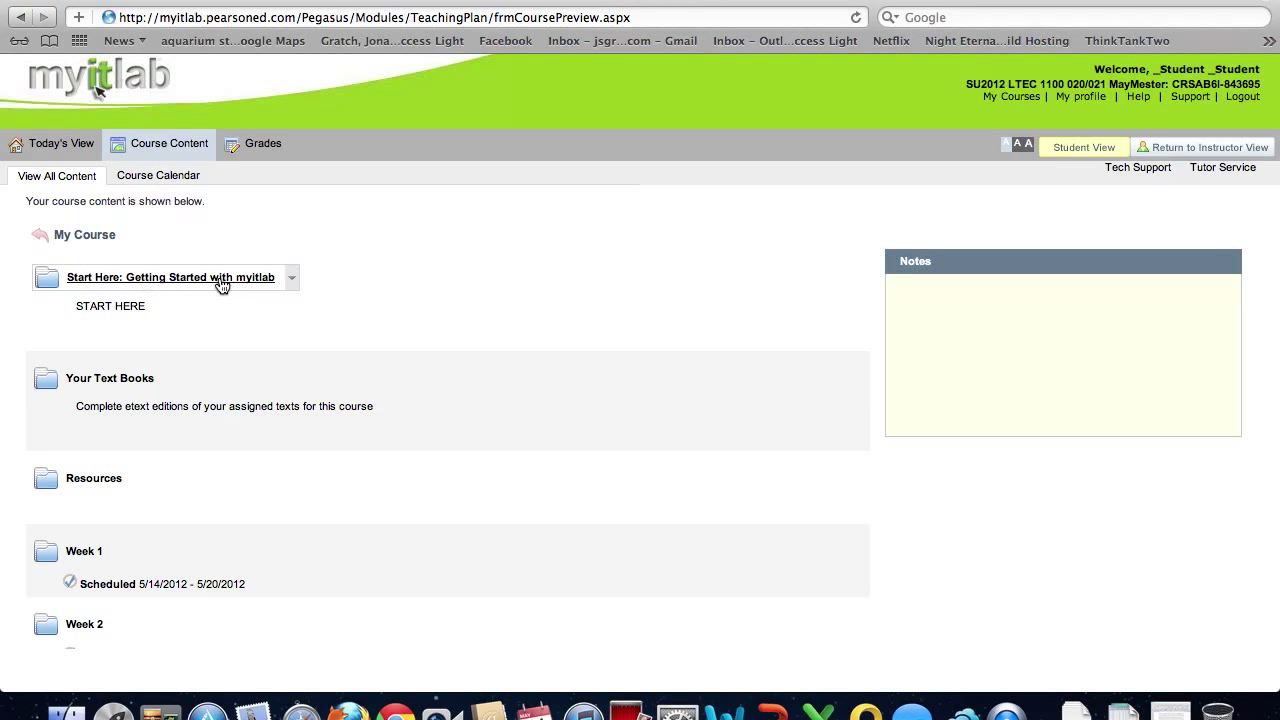
pyautogui.click(133, 379)
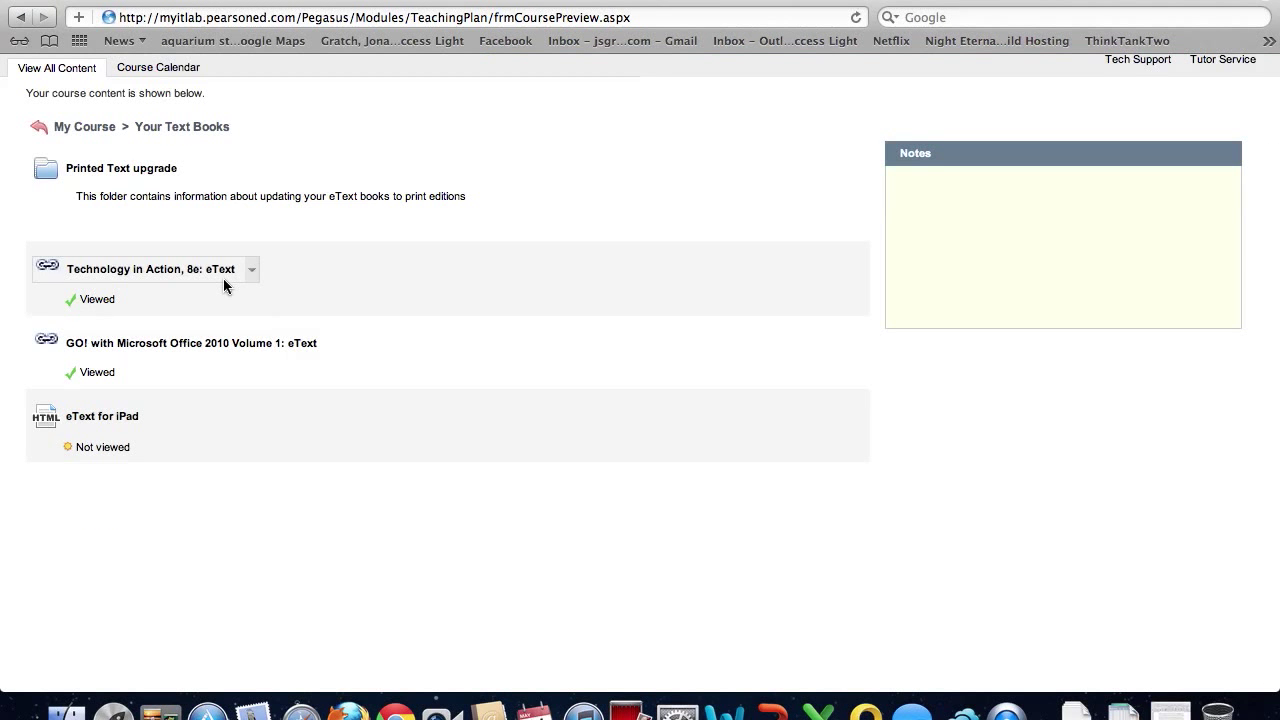
pyautogui.click(147, 272)
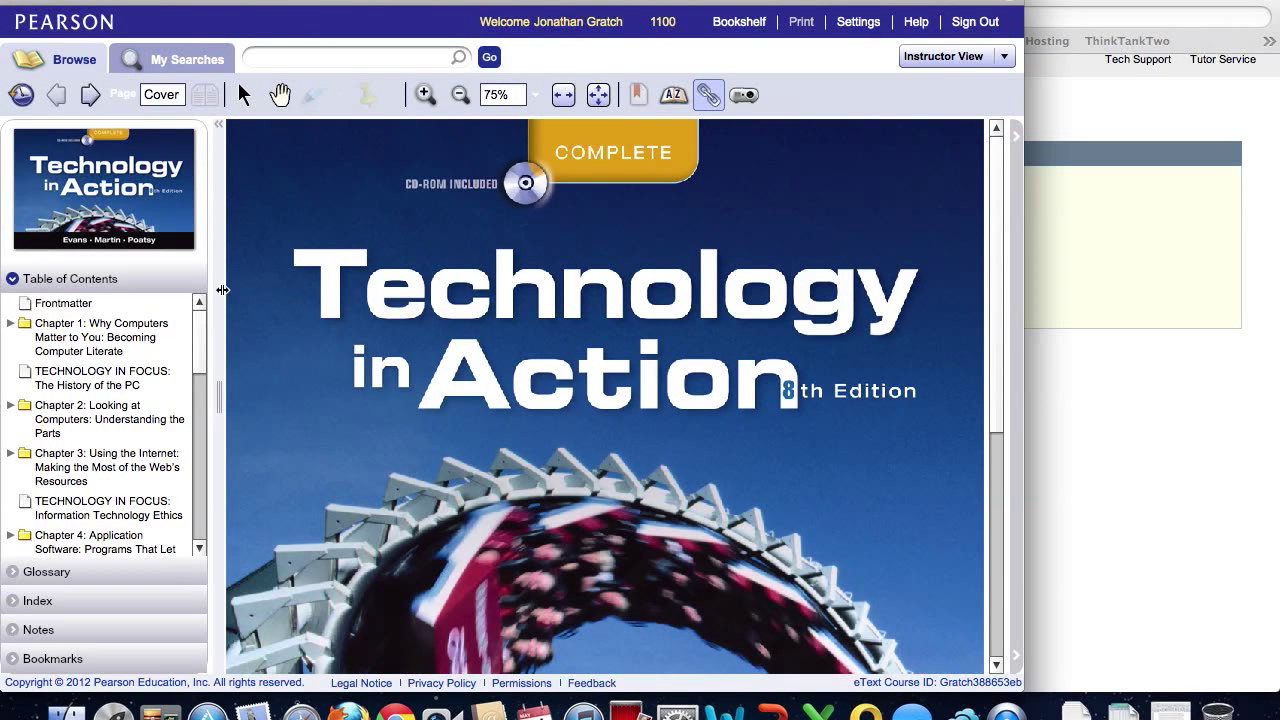
pyautogui.scroll(-5, 100, 425)
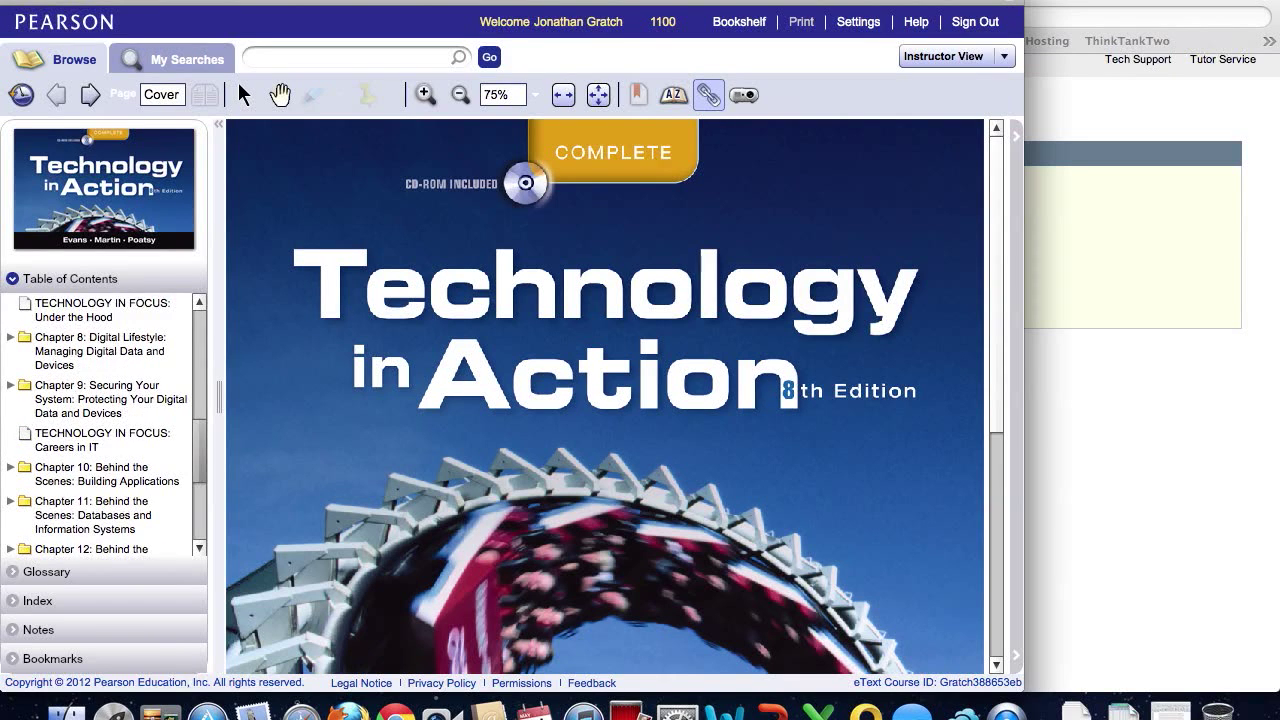
pyautogui.scroll(5, 100, 425)
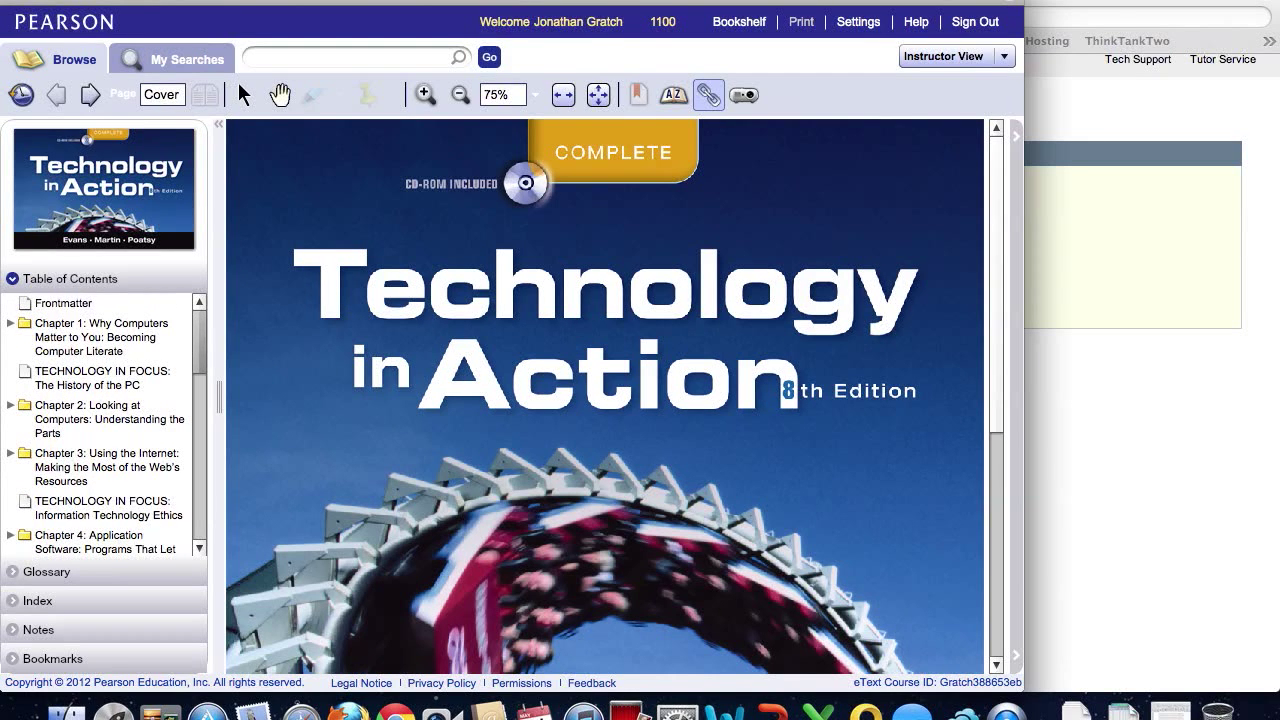
pyautogui.click(100, 378)
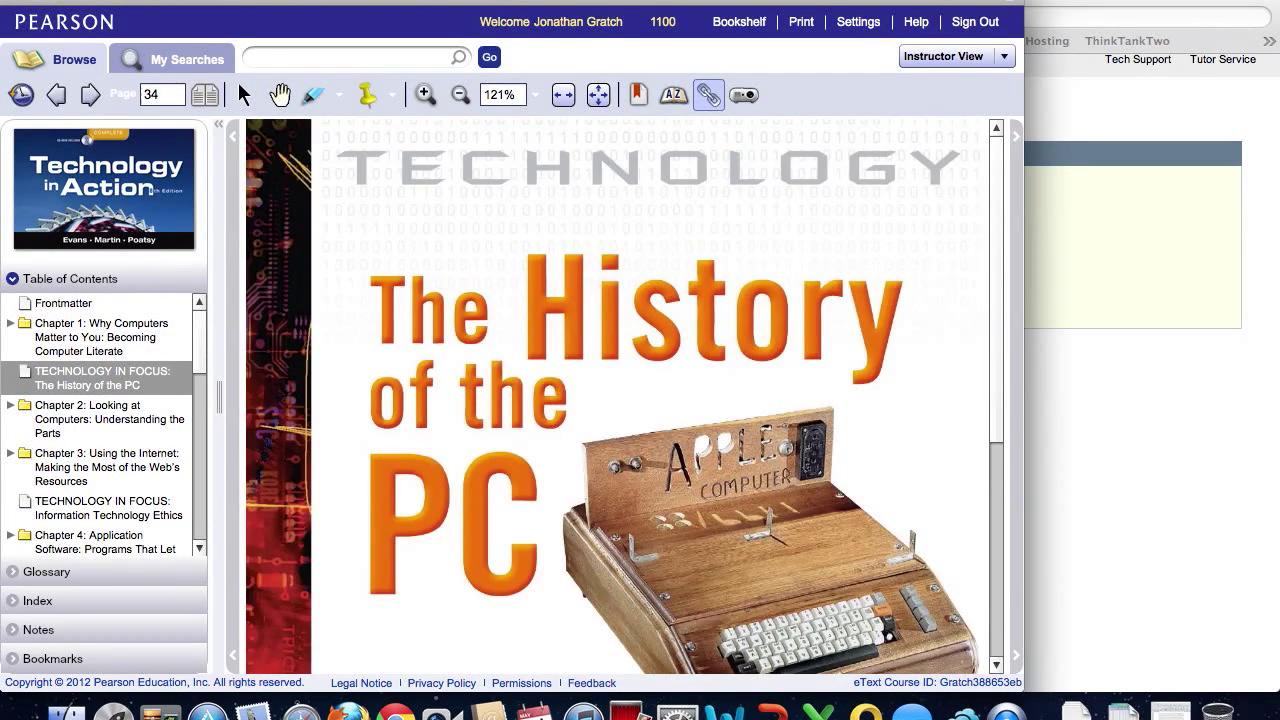
# Close the eText, open Week 2 > Chapter 4, view its reading page, and go back
pyautogui.press('super+w')
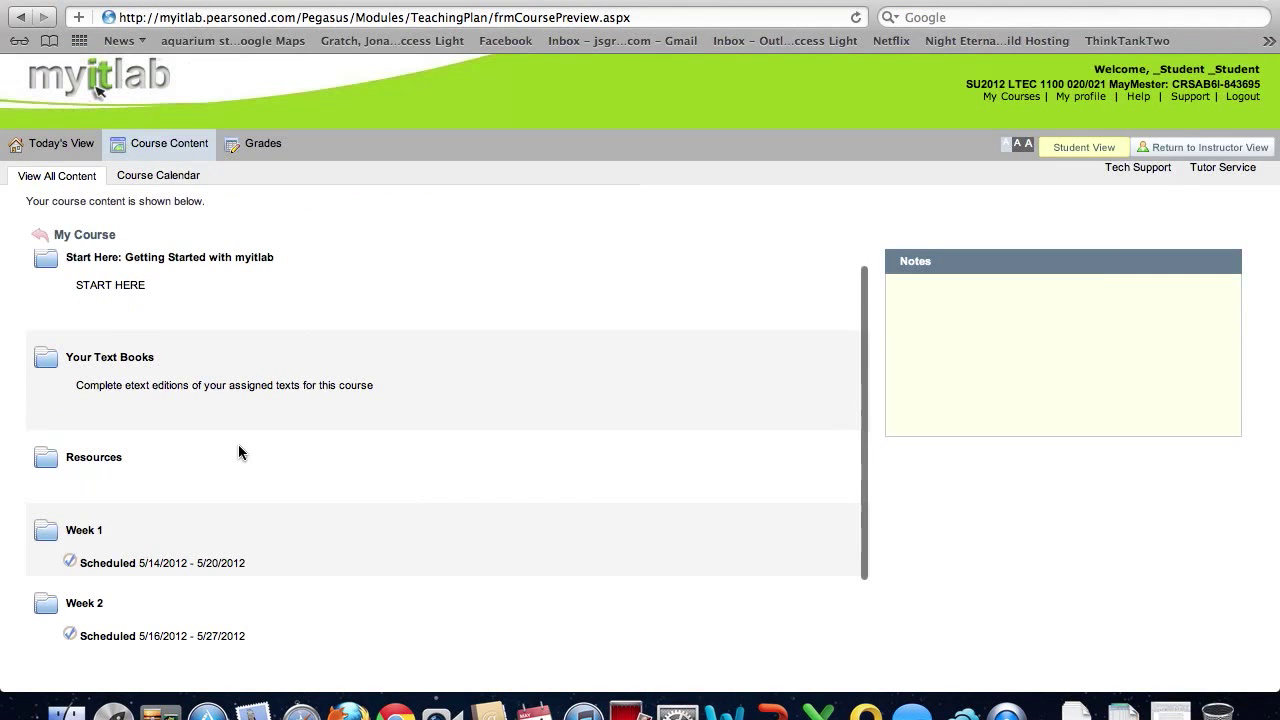
pyautogui.scroll(-3, 240, 451)
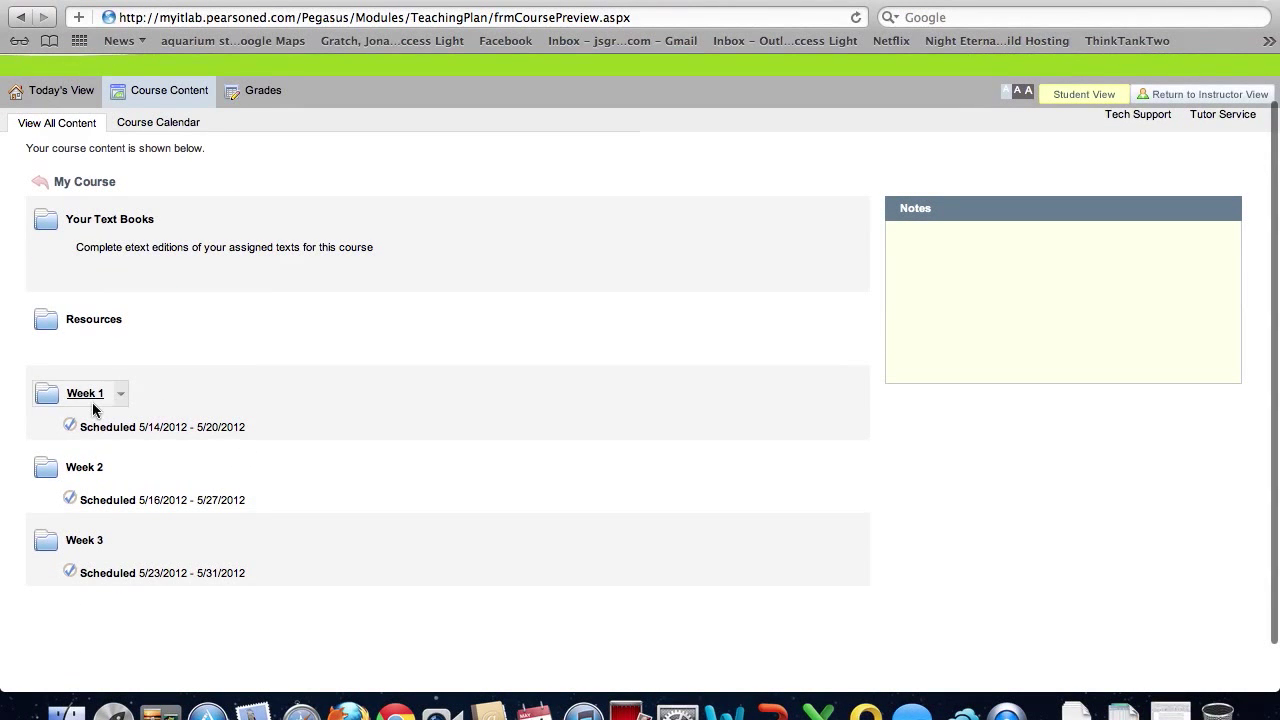
pyautogui.click(80, 465)
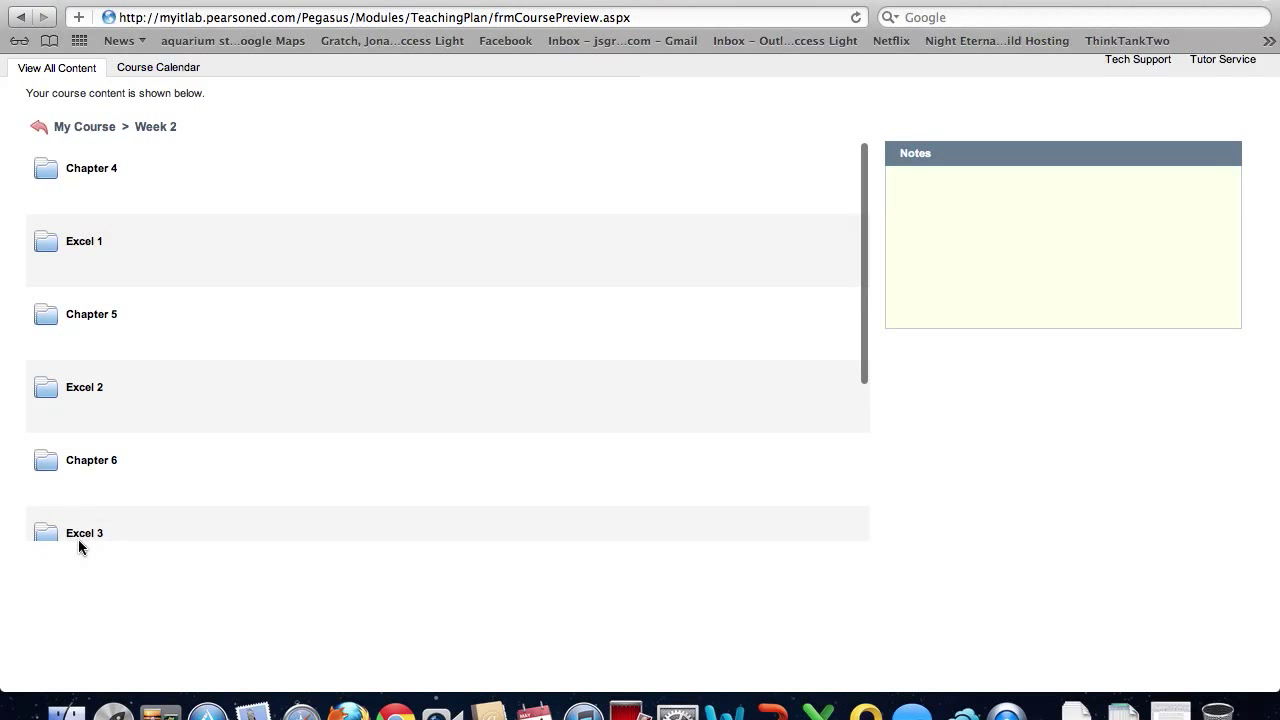
pyautogui.click(104, 176)
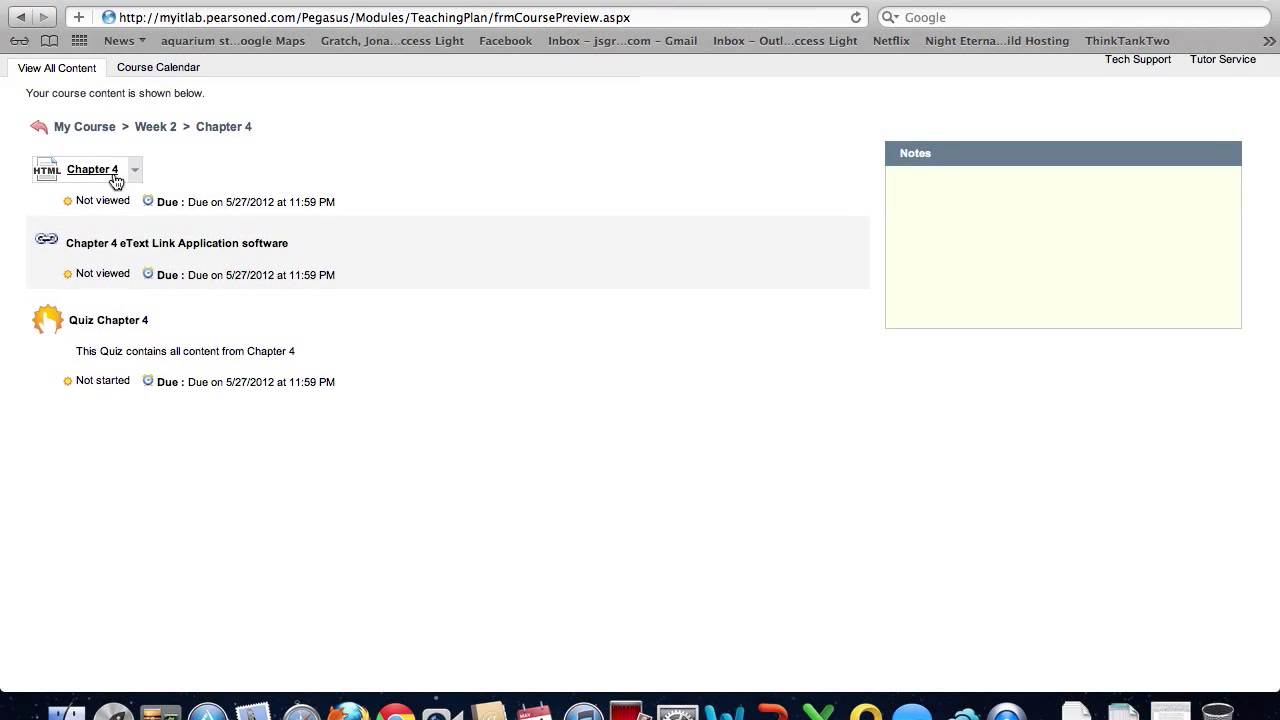
pyautogui.click(106, 172)
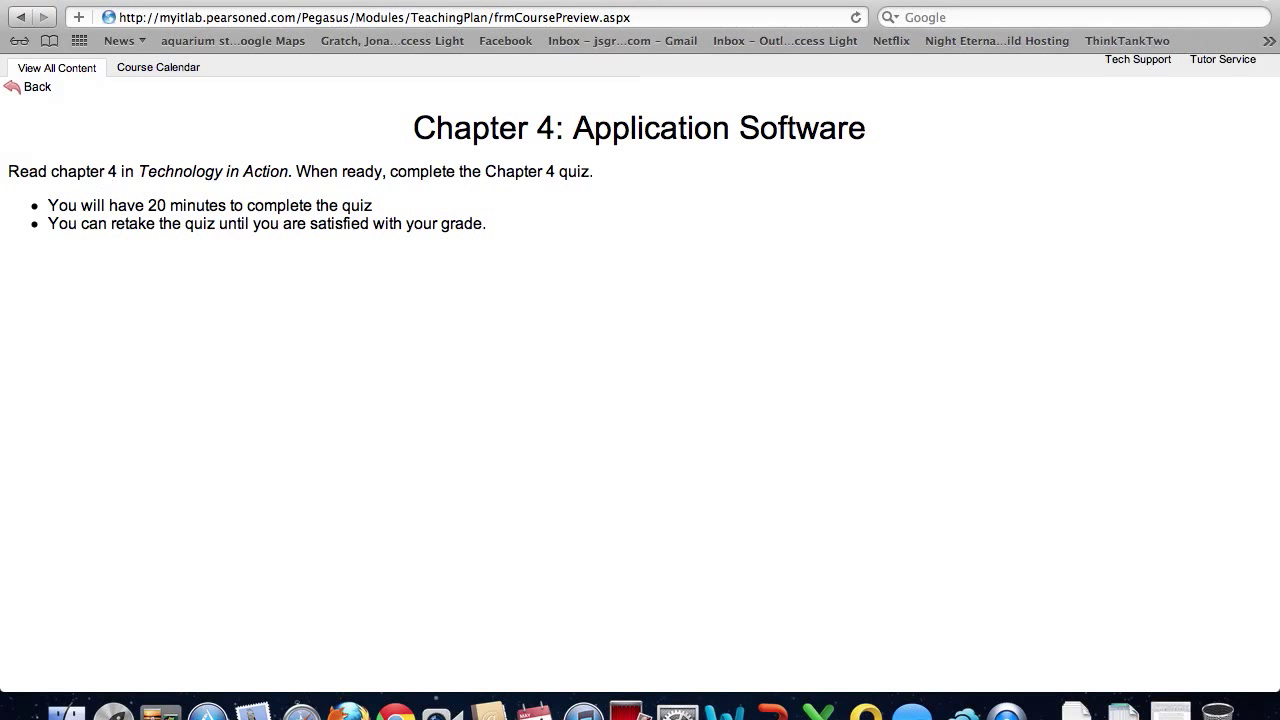
pyautogui.click(24, 17)
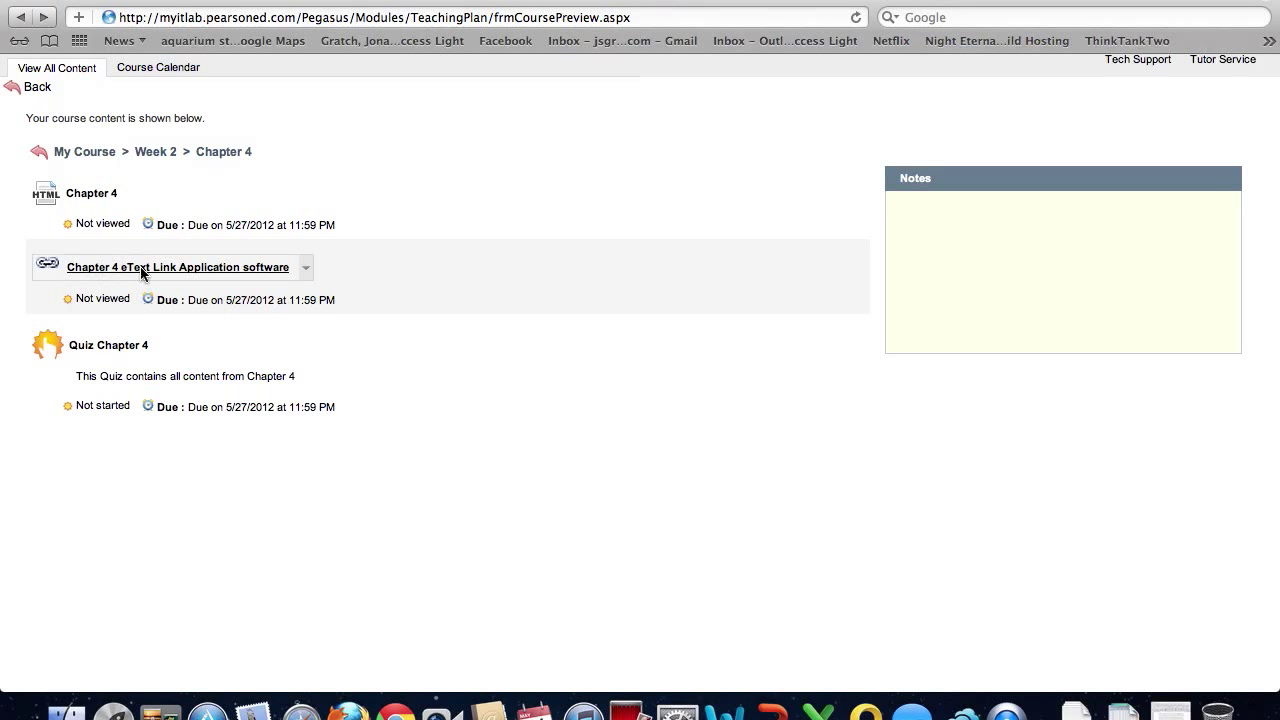
# Start Quiz Chapter 4, answer question 1 (enterprise resource planning software) and question 2, then close it
pyautogui.click(112, 345)
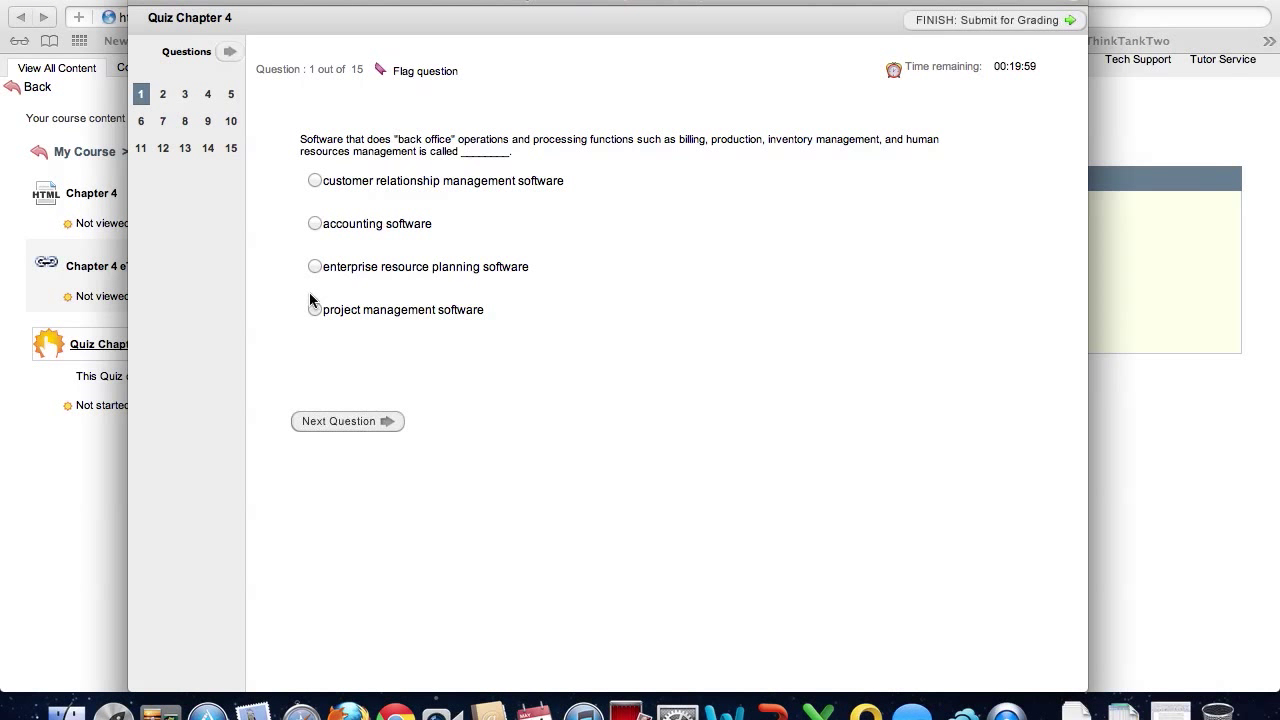
pyautogui.click(314, 266)
pyautogui.click(357, 422)
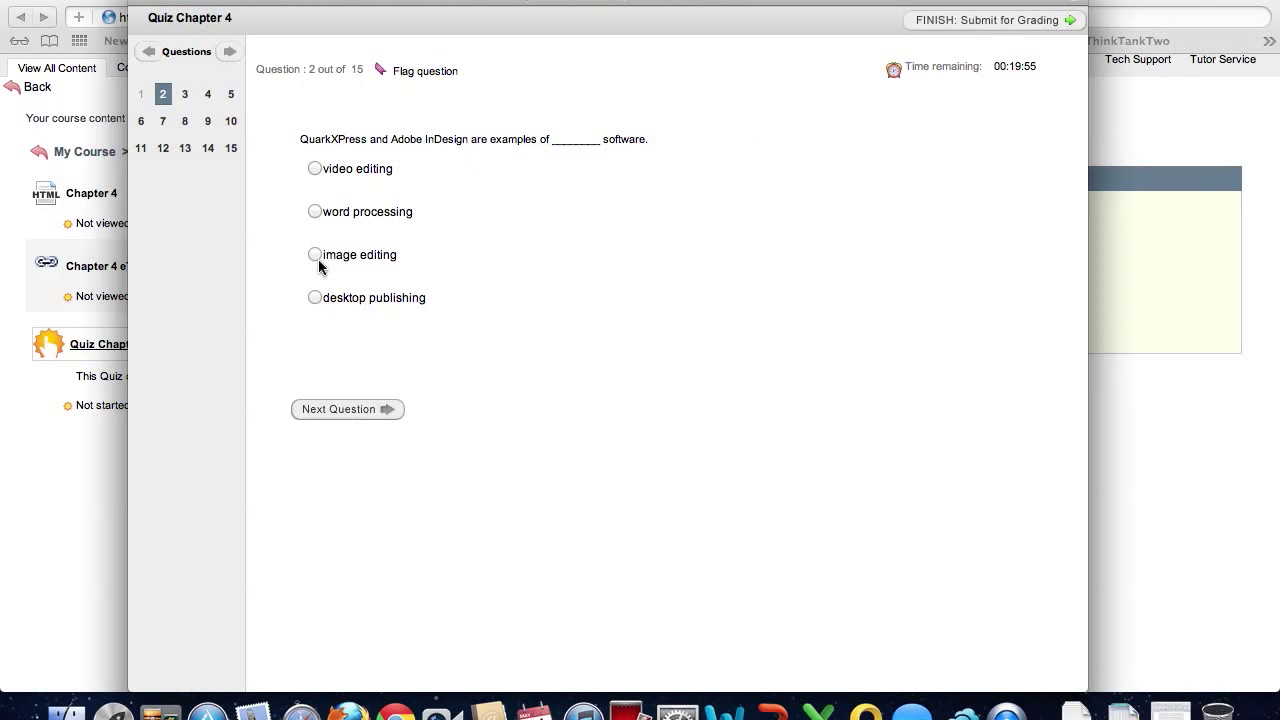
pyautogui.click(315, 168)
pyautogui.click(348, 416)
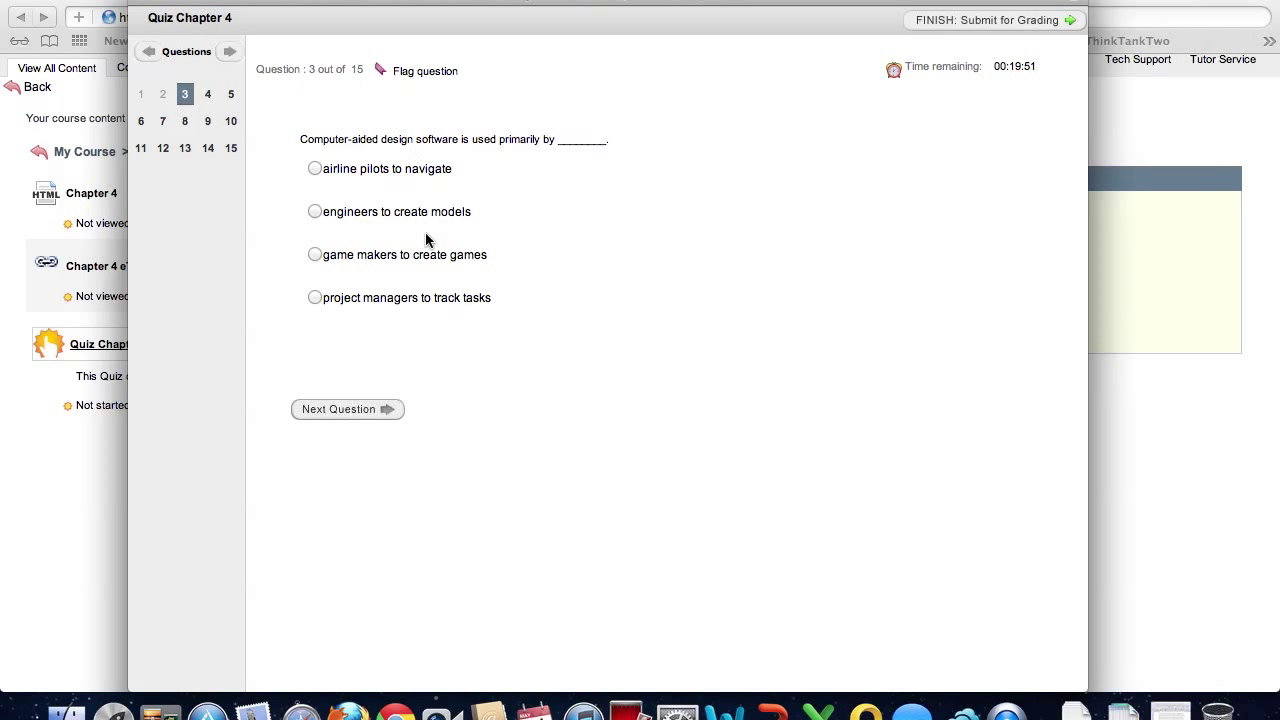
pyautogui.press('super+w')
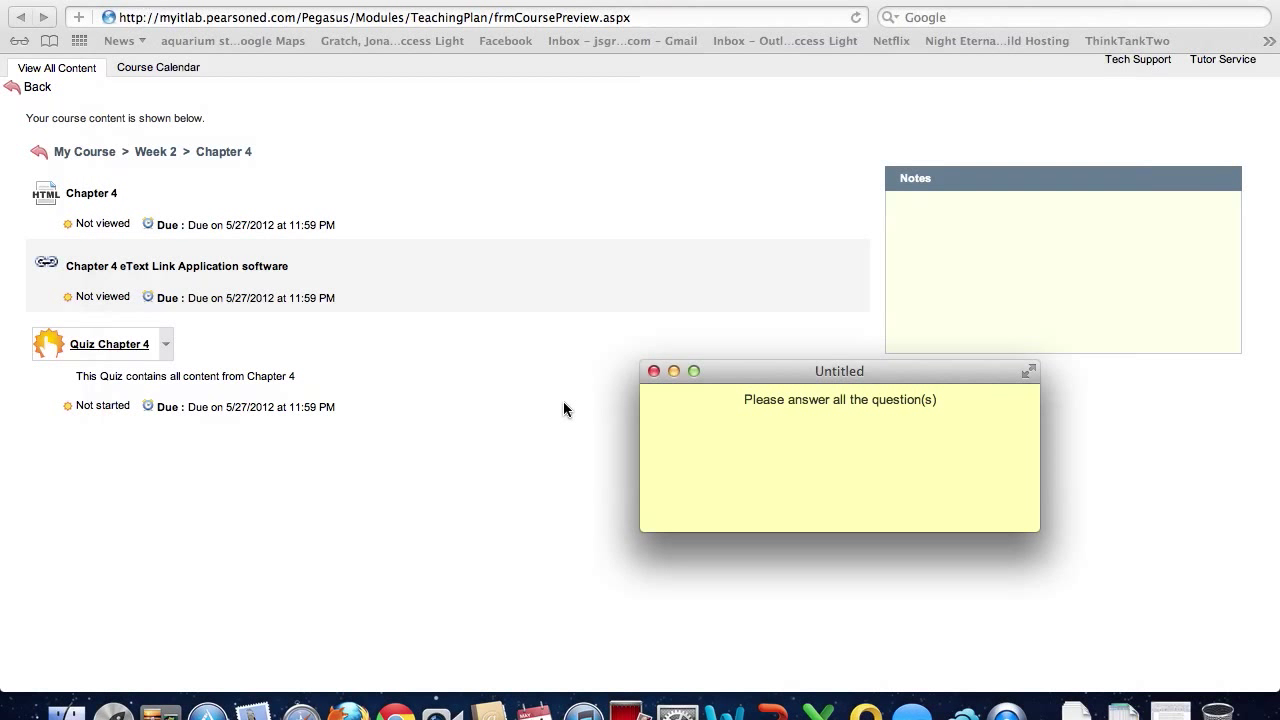
pyautogui.click(654, 371)
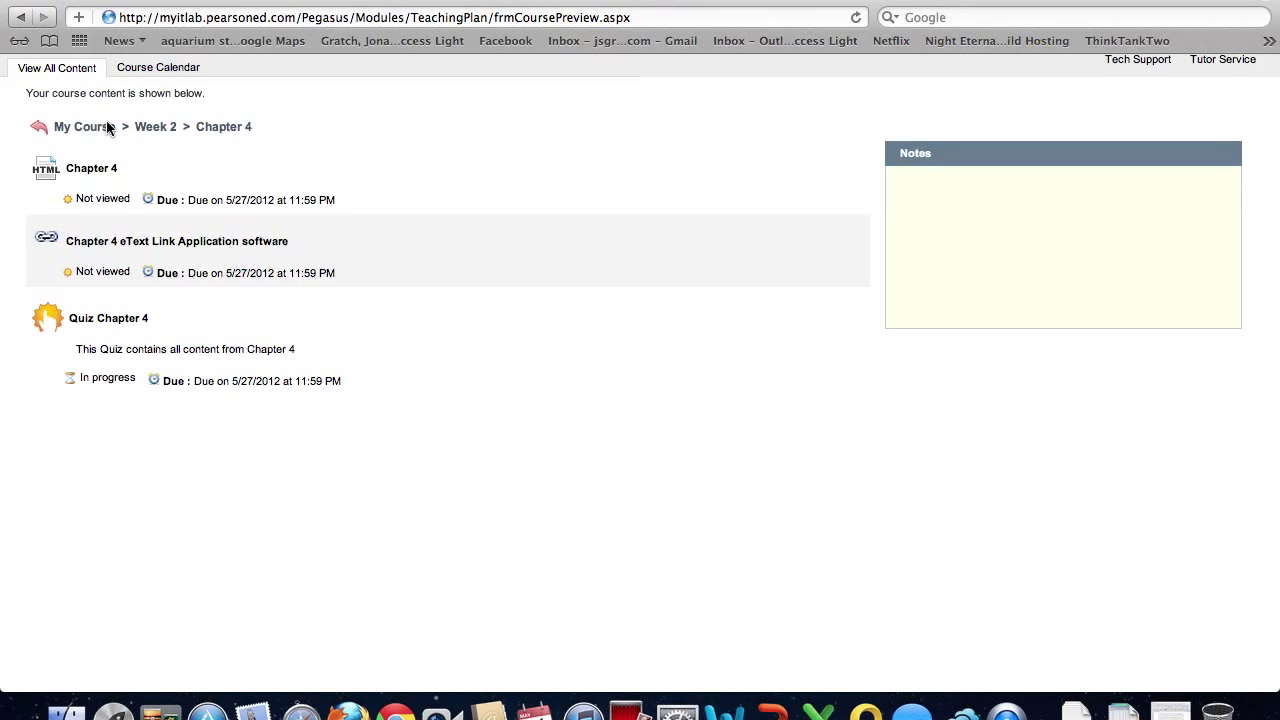
# Open Week 2 > Excel 1, play and pause the Project 1A student video, then go back
pyautogui.click(156, 124)
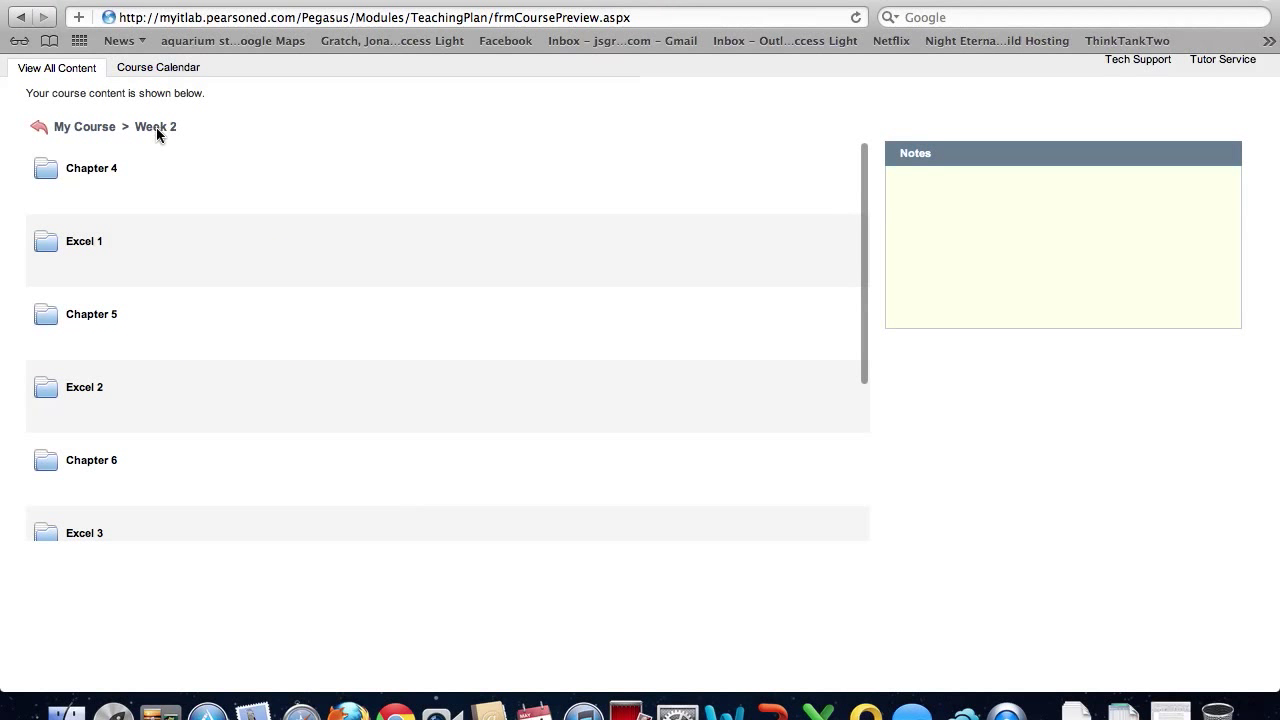
pyautogui.click(80, 244)
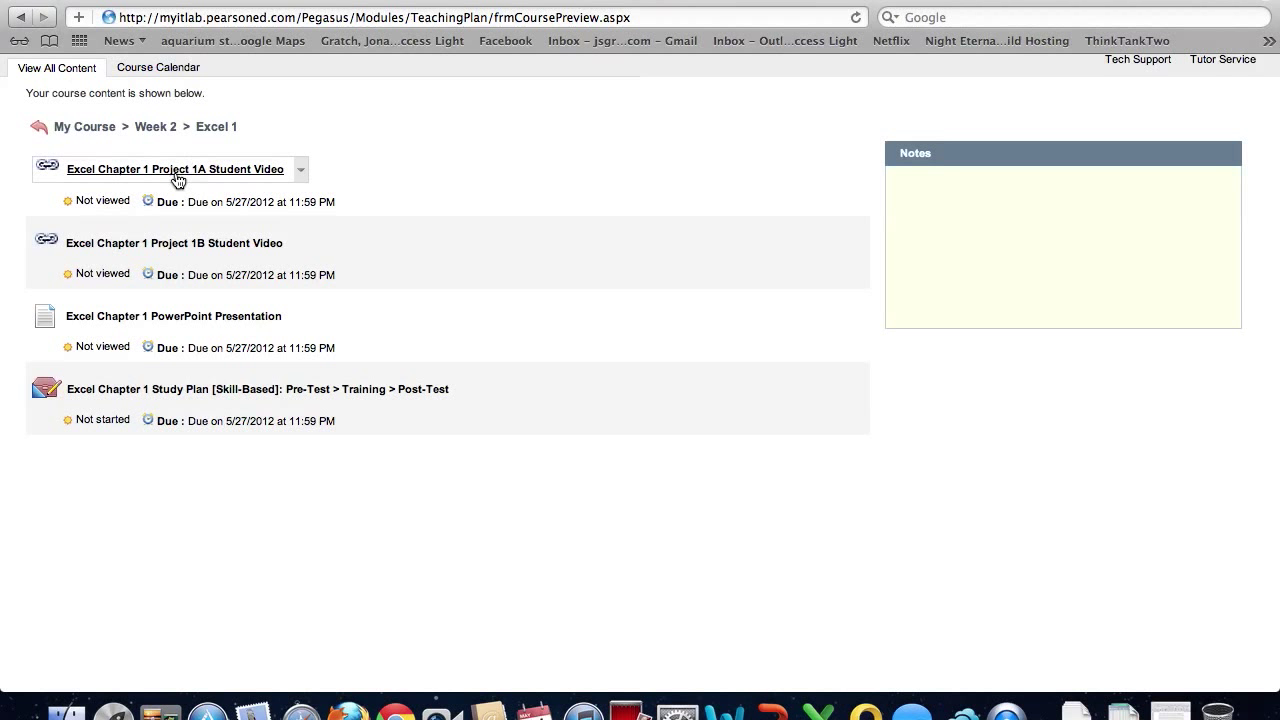
pyautogui.click(177, 172)
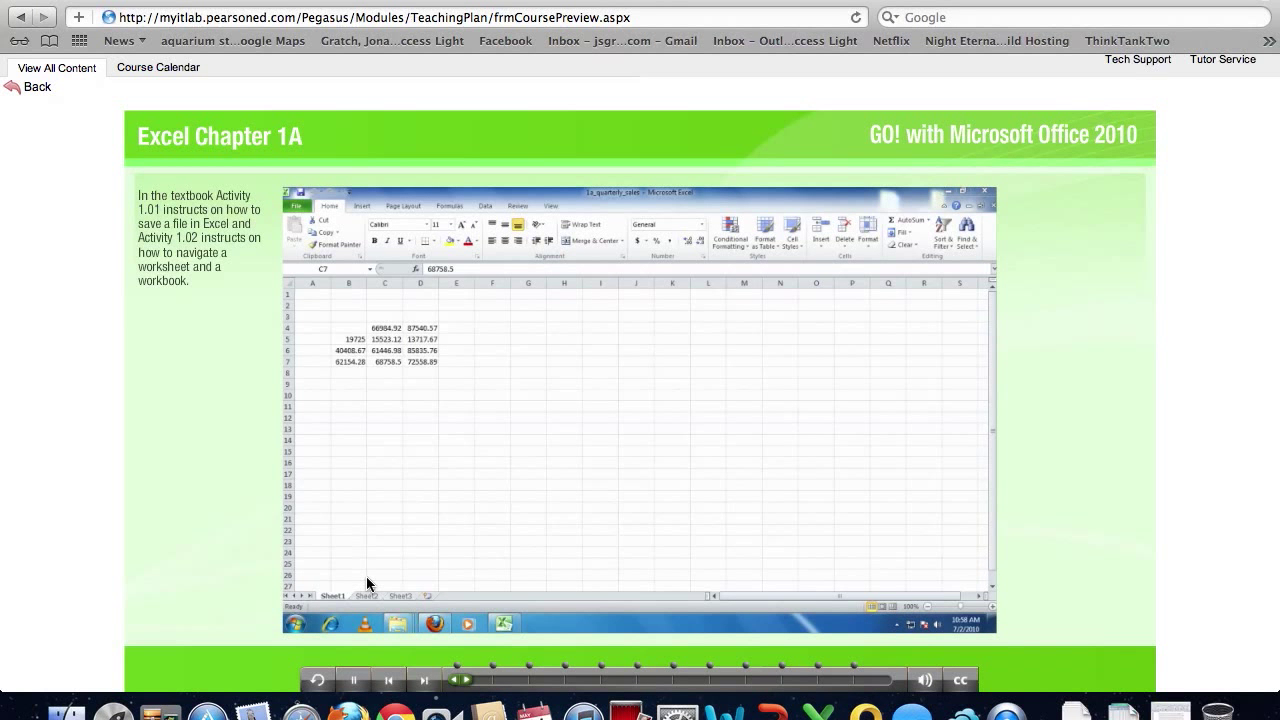
pyautogui.click(356, 681)
pyautogui.click(36, 90)
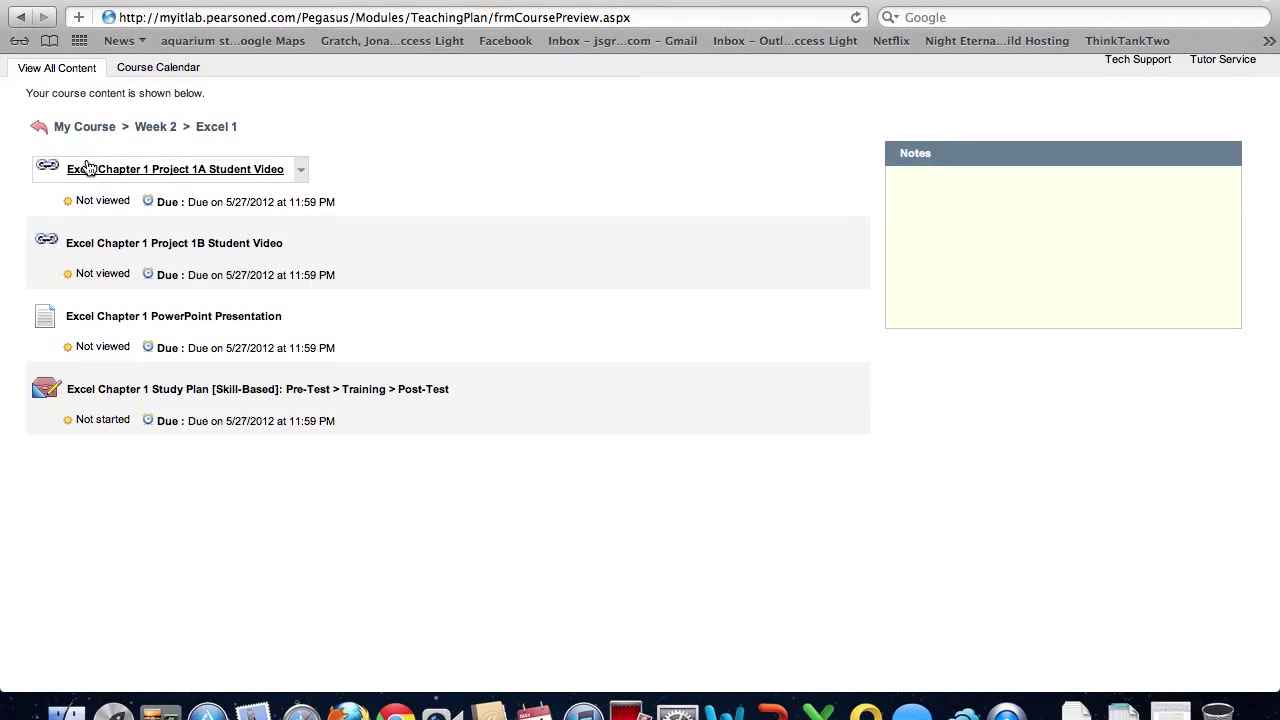
# Download the Excel Chapter 1 PowerPoint Presentation and show it in the Downloads stack
pyautogui.click(157, 326)
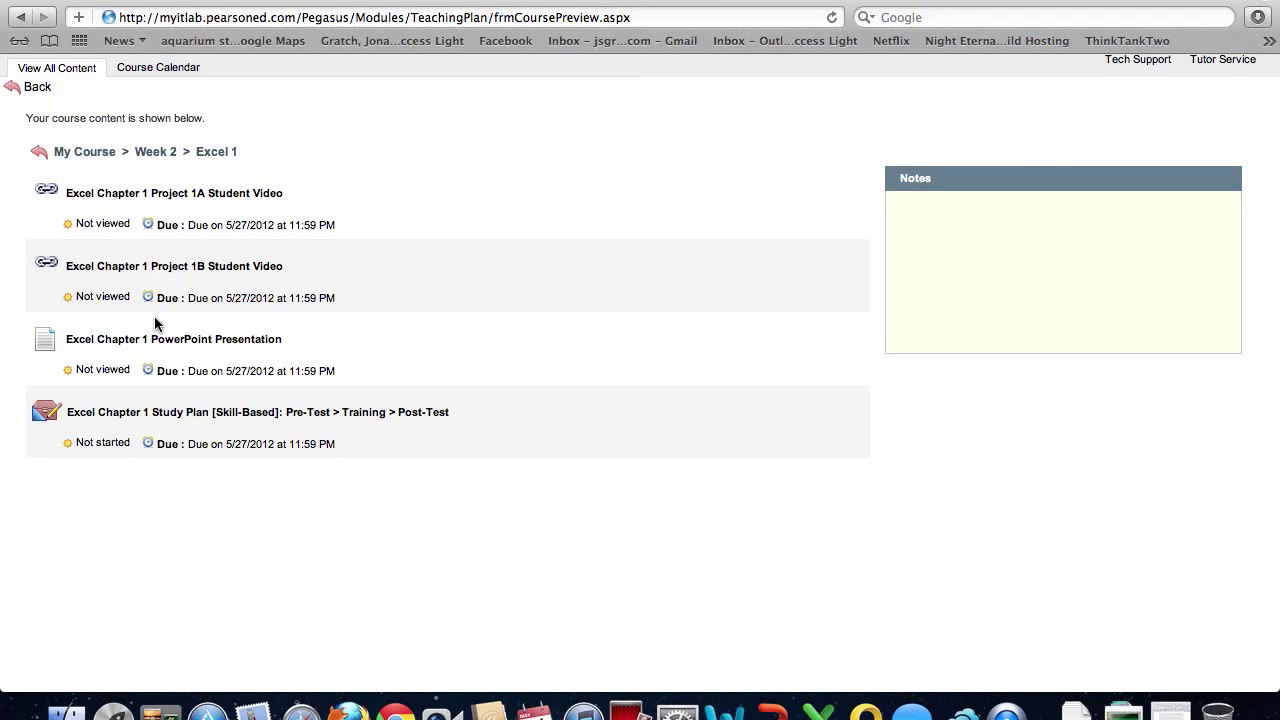
pyautogui.click(1125, 714)
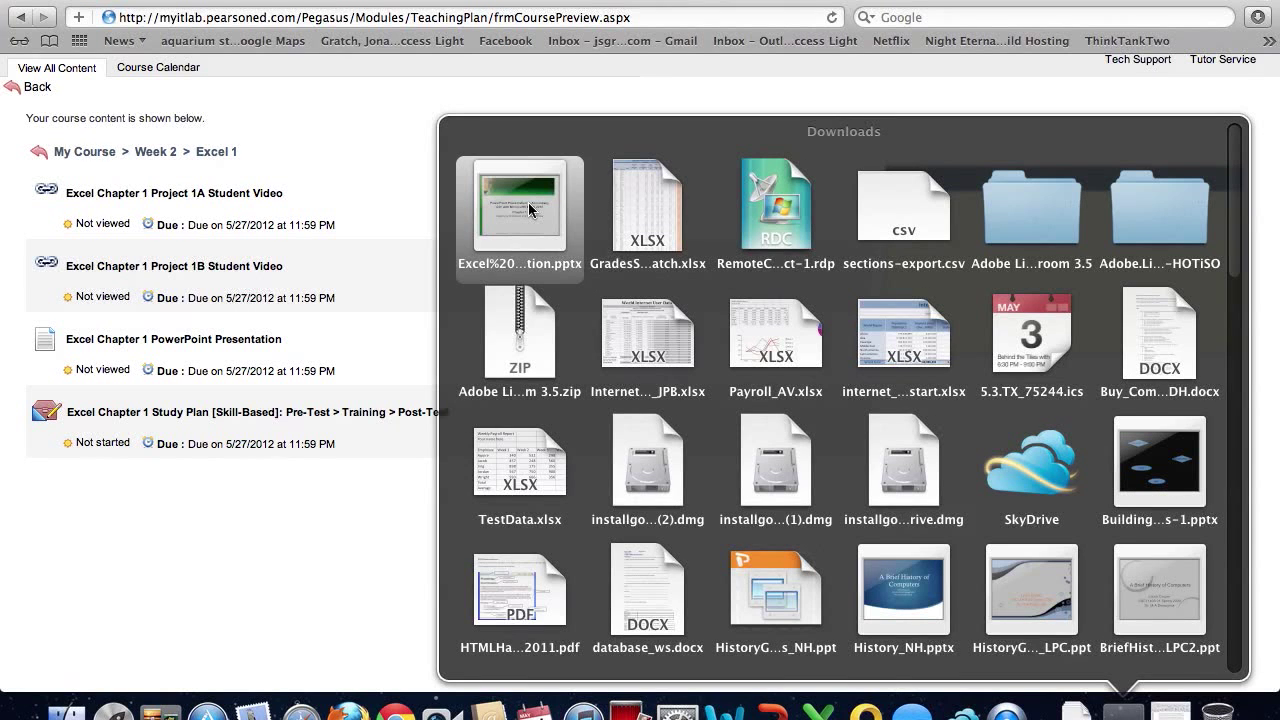
# Open Excel Chapter 1 PowerPoint Presentation.pptx, view it up to the Objectives slide, and close it
pyautogui.click(530, 208)
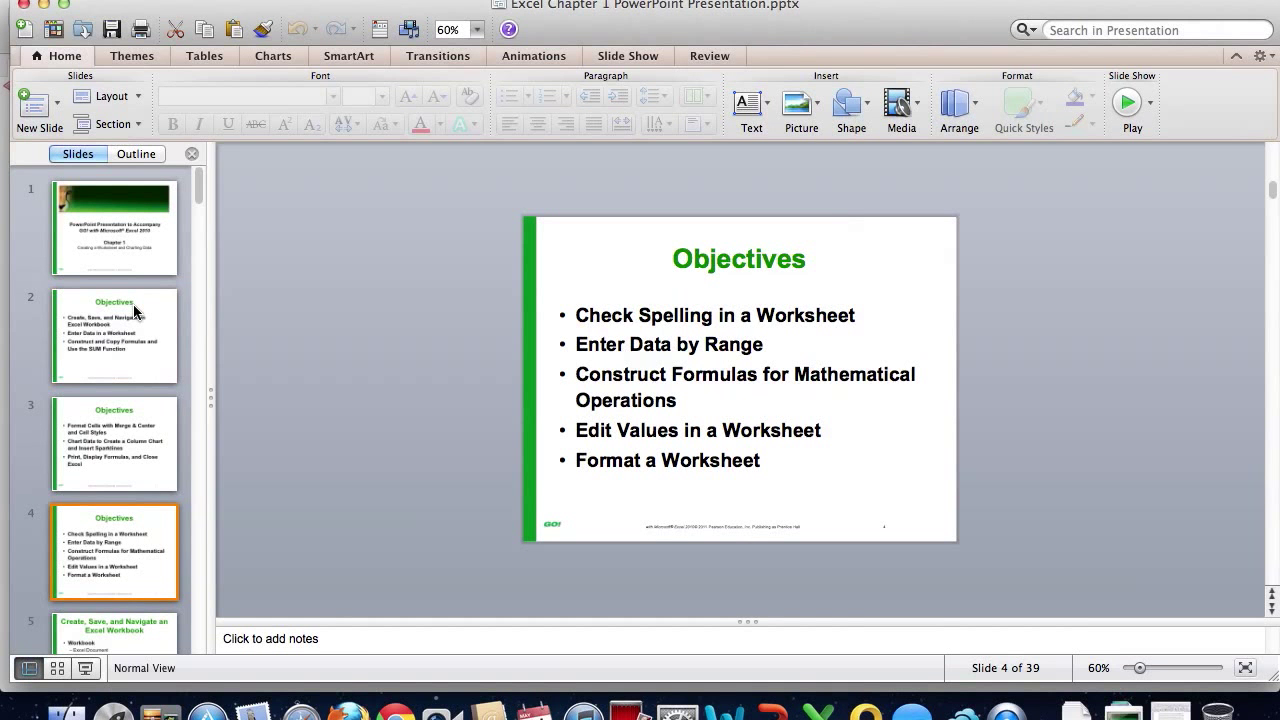
pyautogui.press('super+w')
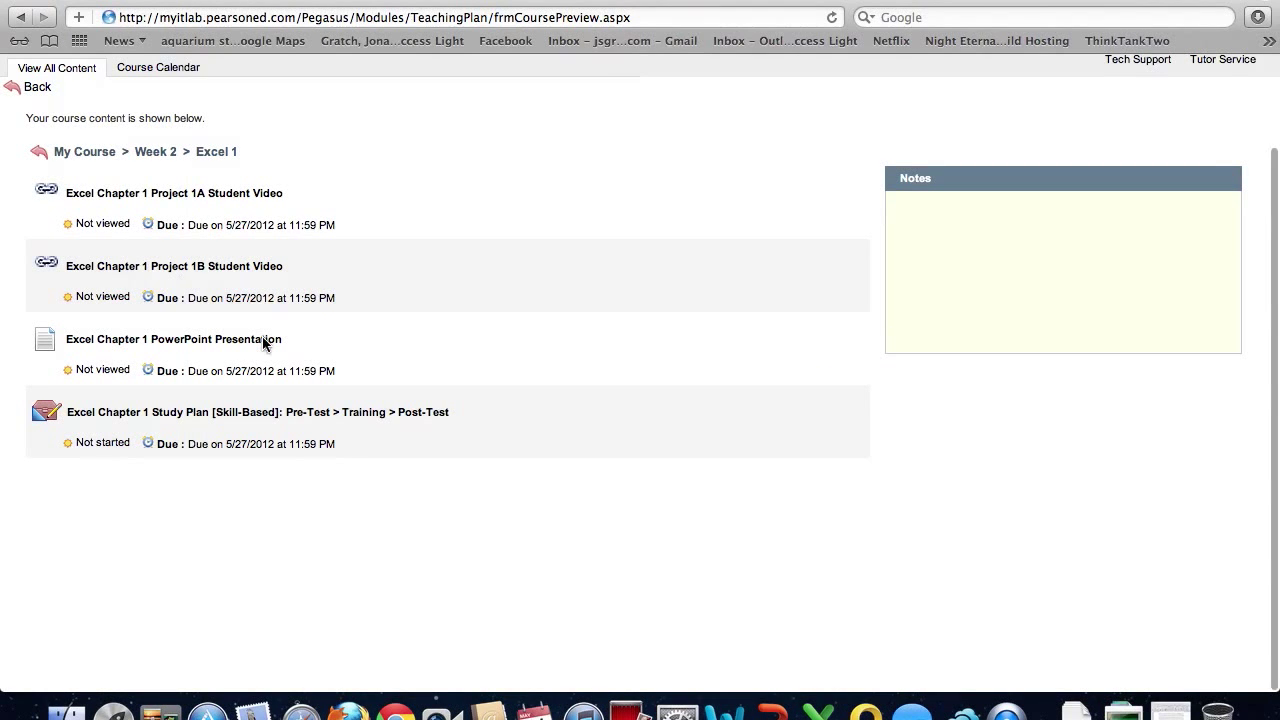
# Go back from the Excel 1 items to the Week 2 folder and open Week 2 Reflection
pyautogui.scroll(-1, 204, 345)
pyautogui.scroll(1, 140, 380)
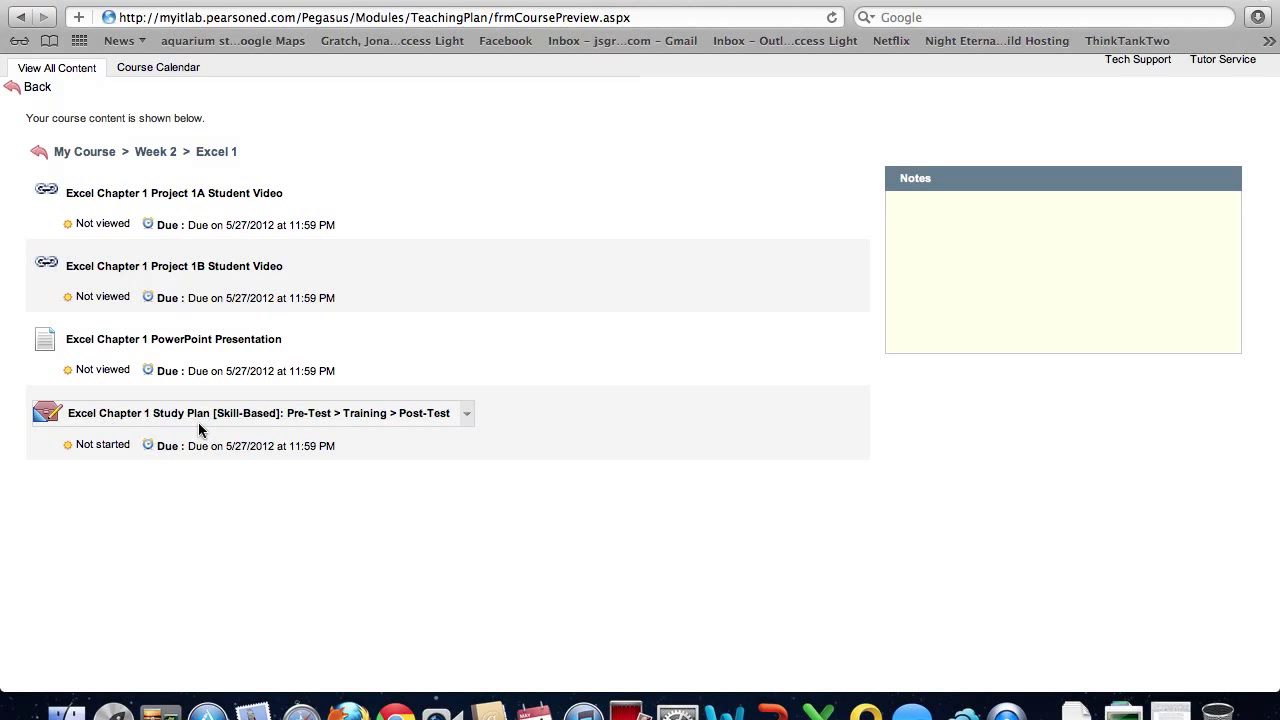
pyautogui.click(14, 87)
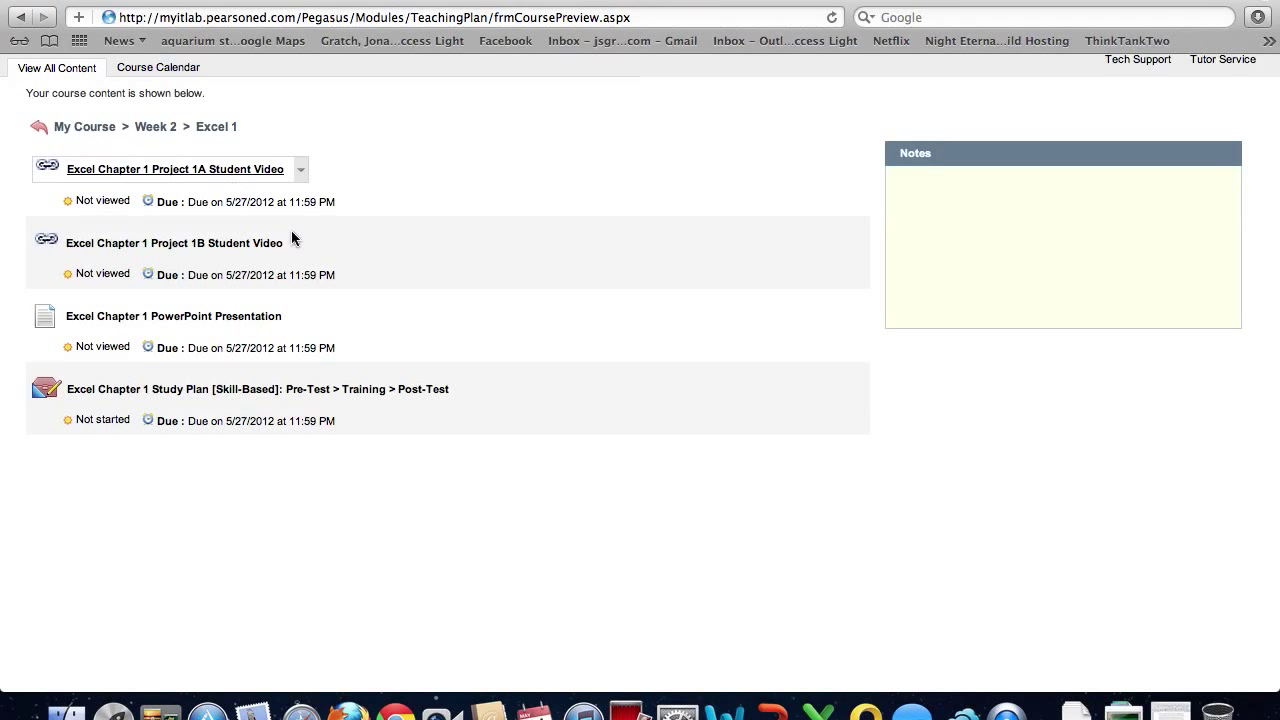
pyautogui.click(47, 134)
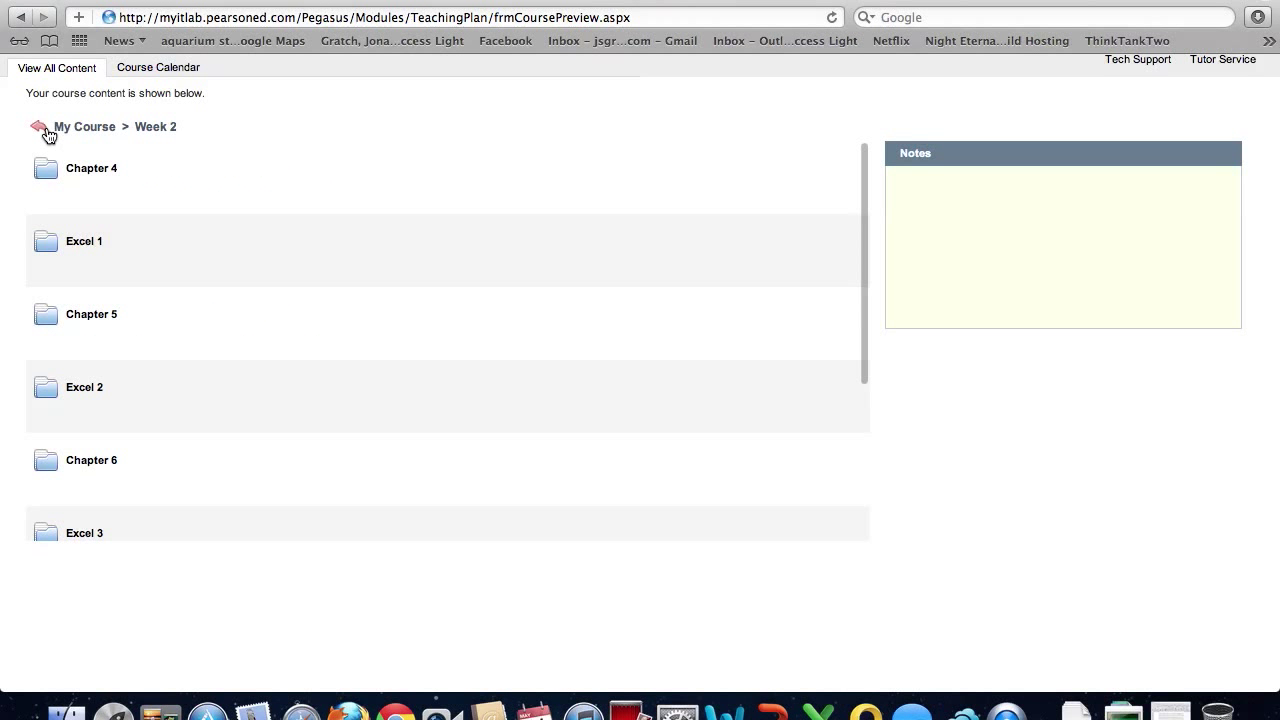
pyautogui.scroll(-5, 96, 334)
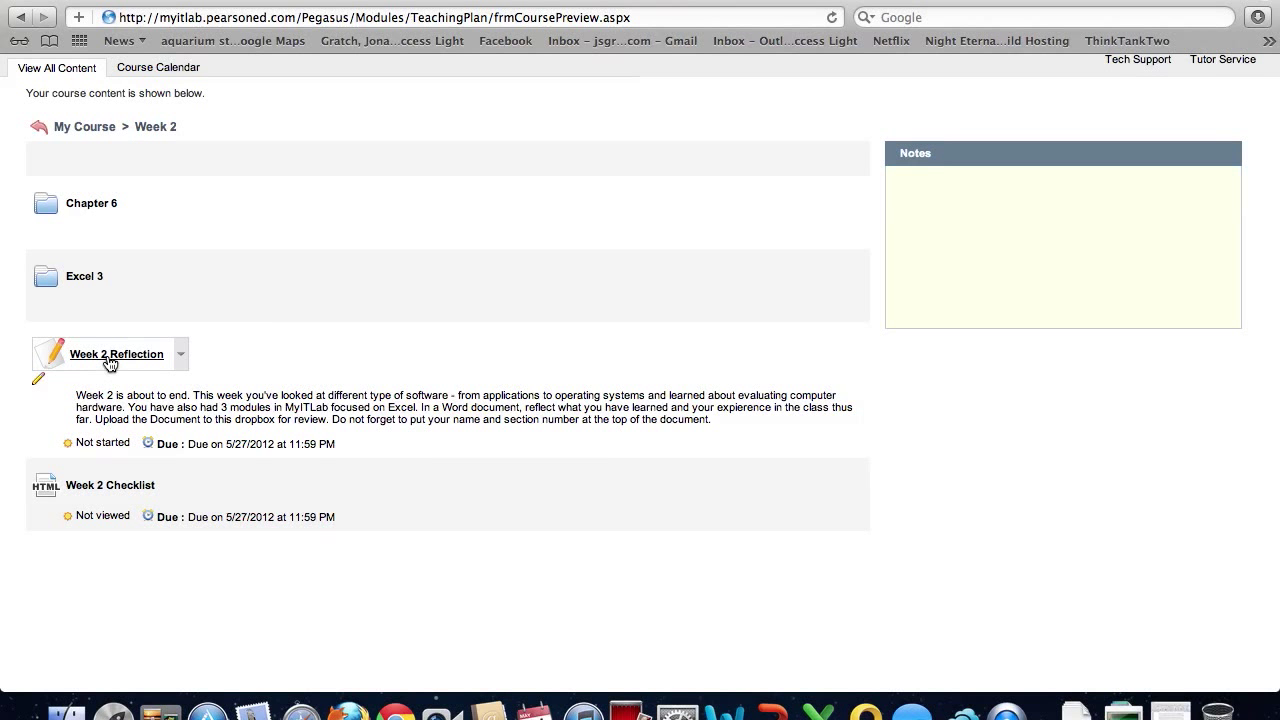
pyautogui.click(110, 355)
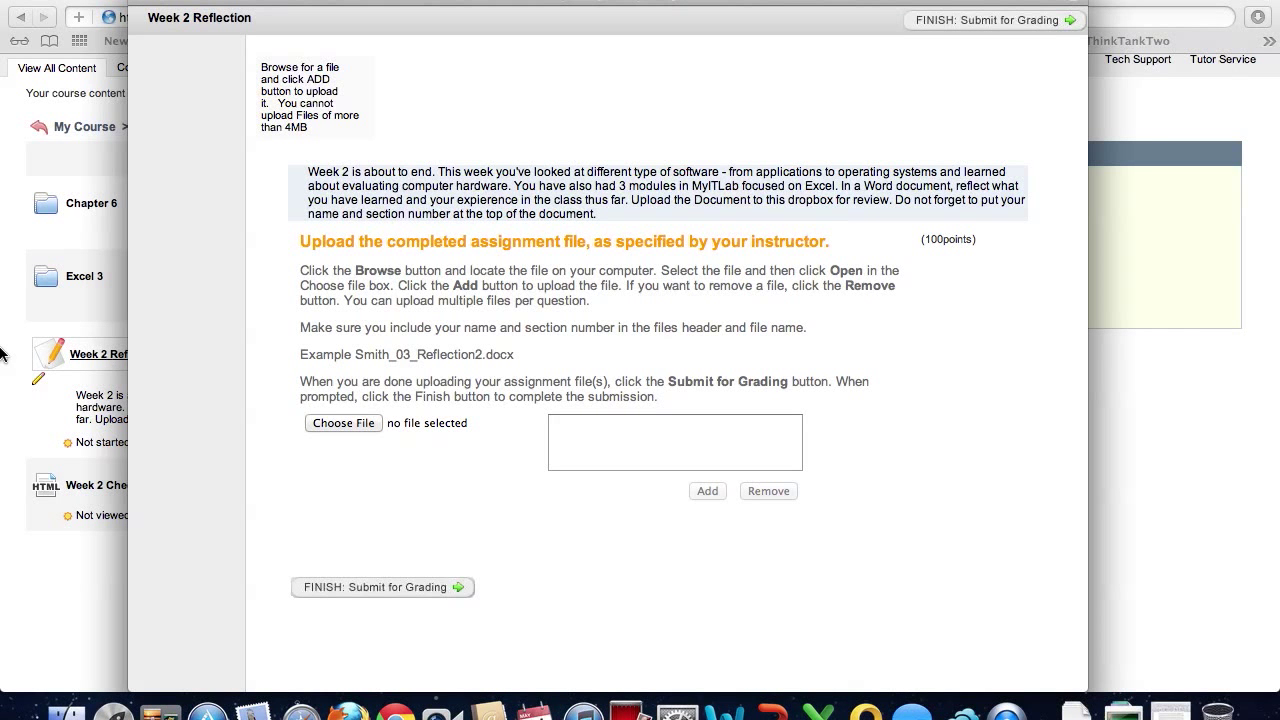
# Choose 3064AACE.docx and add it to the Week 2 Reflection upload list
pyautogui.click(340, 424)
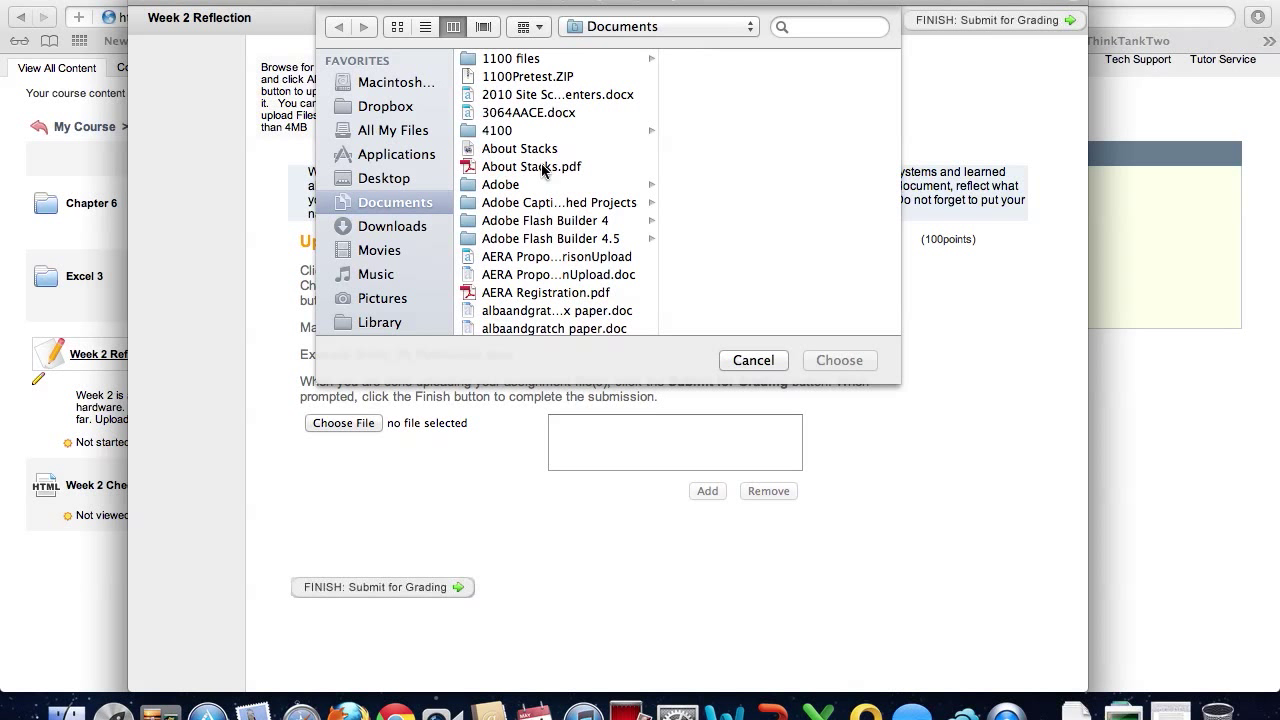
pyautogui.click(560, 114)
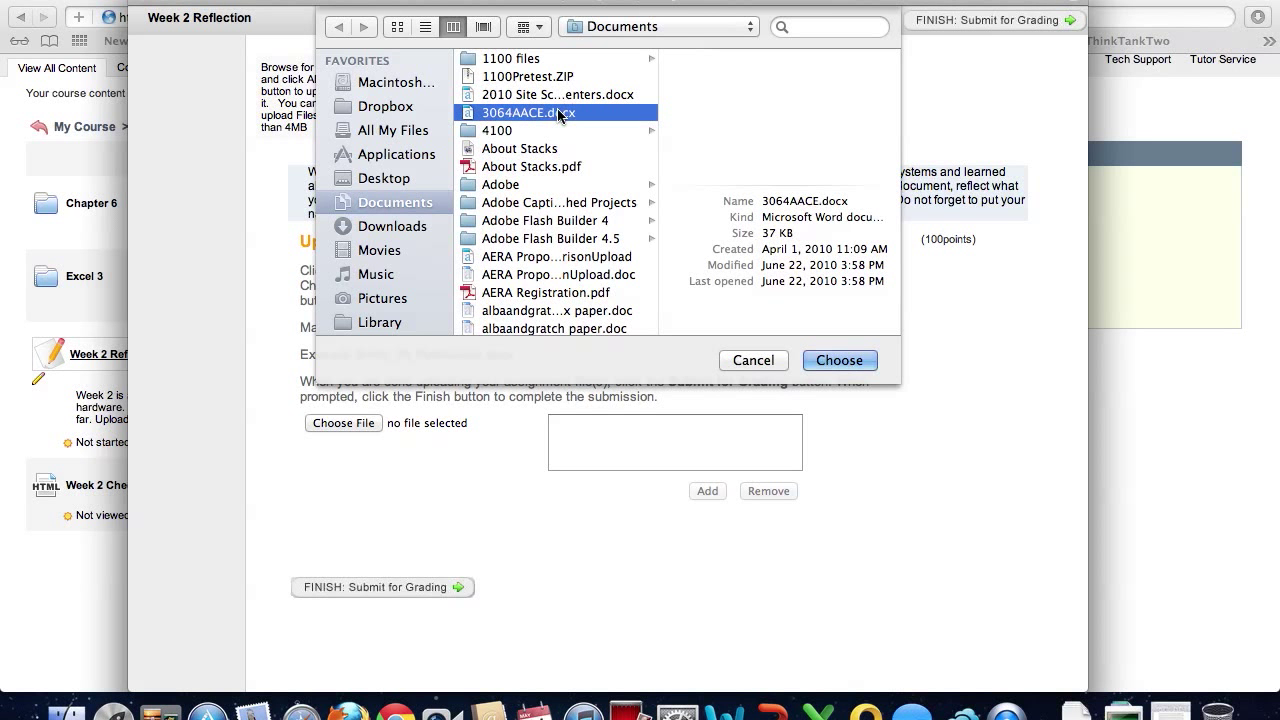
pyautogui.click(836, 362)
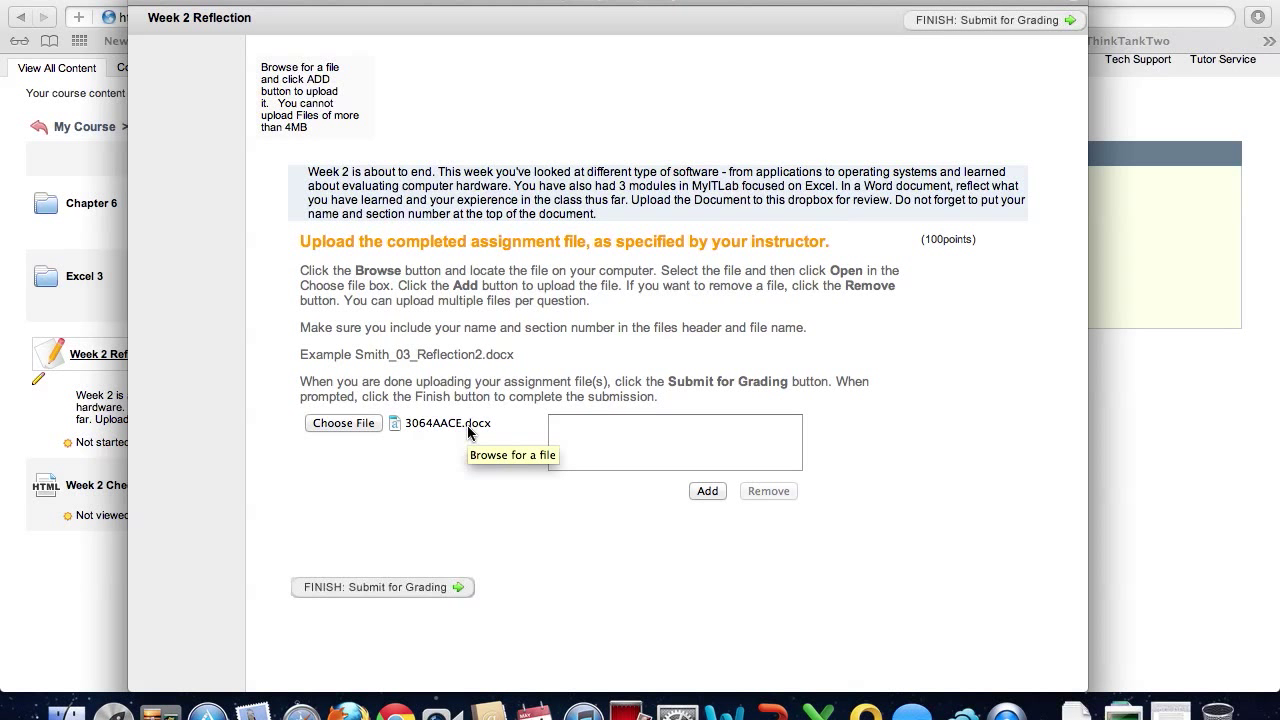
pyautogui.click(706, 491)
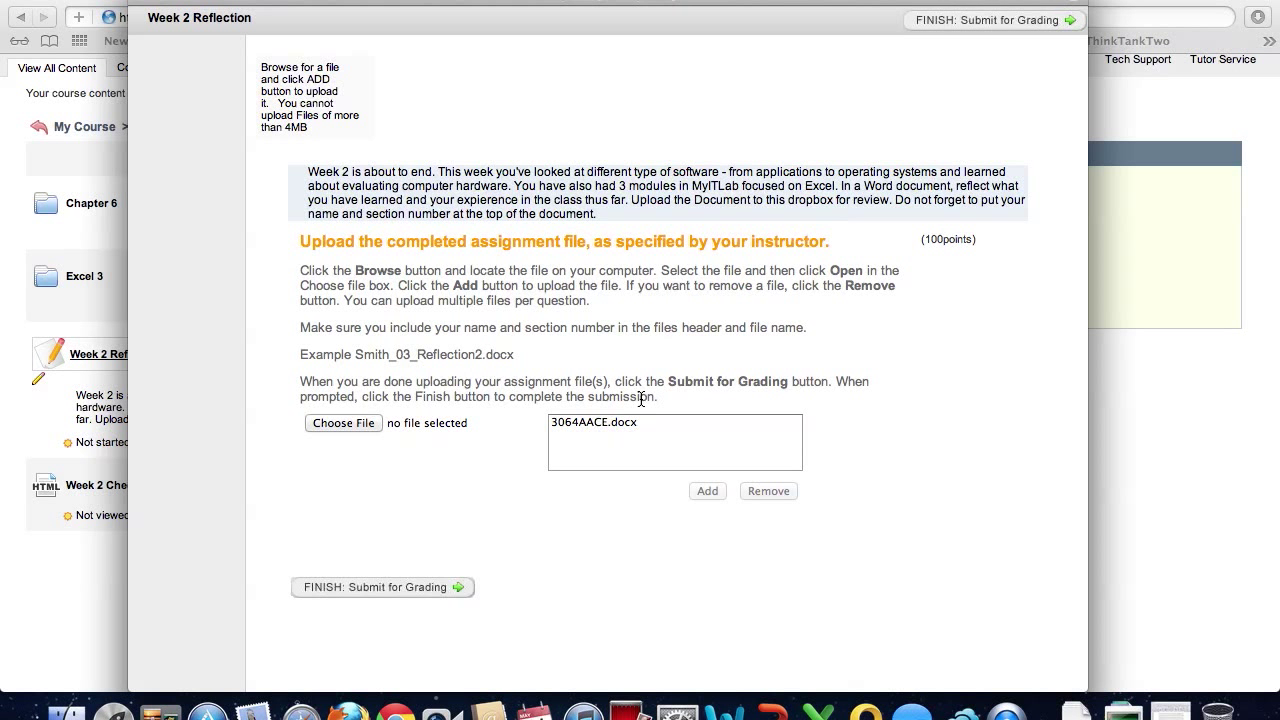
# Submit the Week 2 Reflection with 3064AACE.docx for grading and return to course content
pyautogui.click(409, 589)
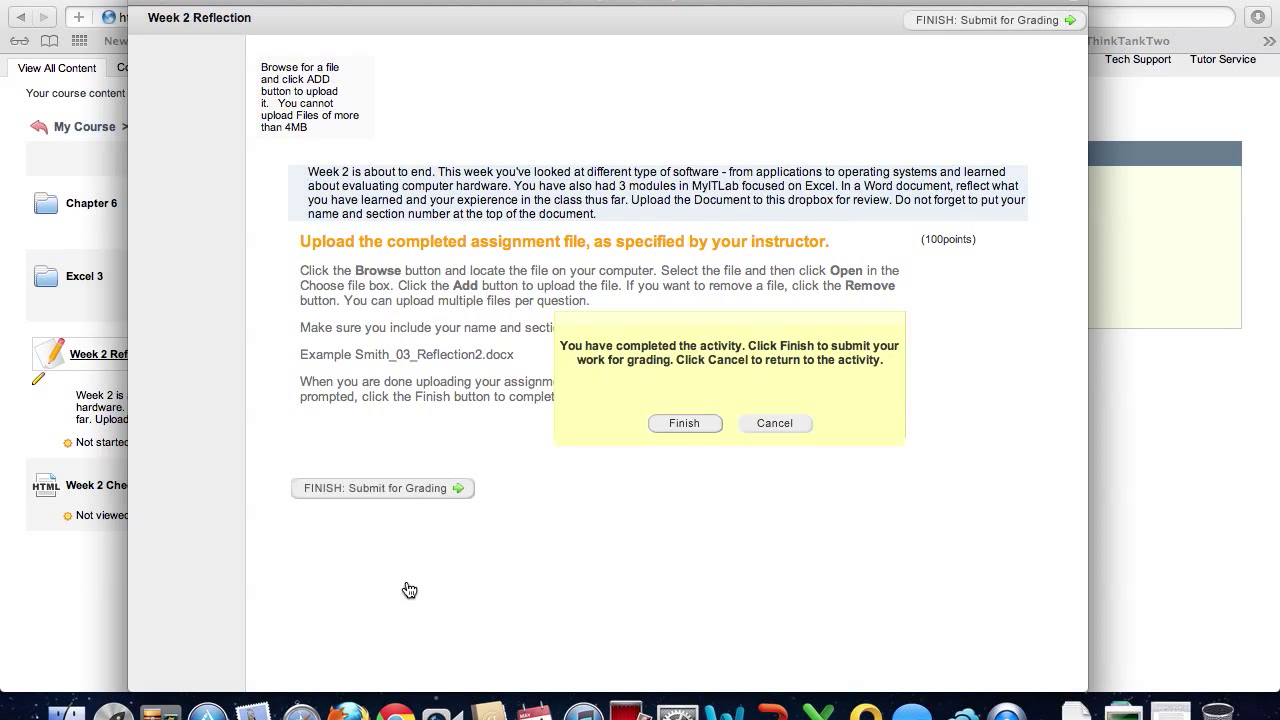
pyautogui.click(683, 424)
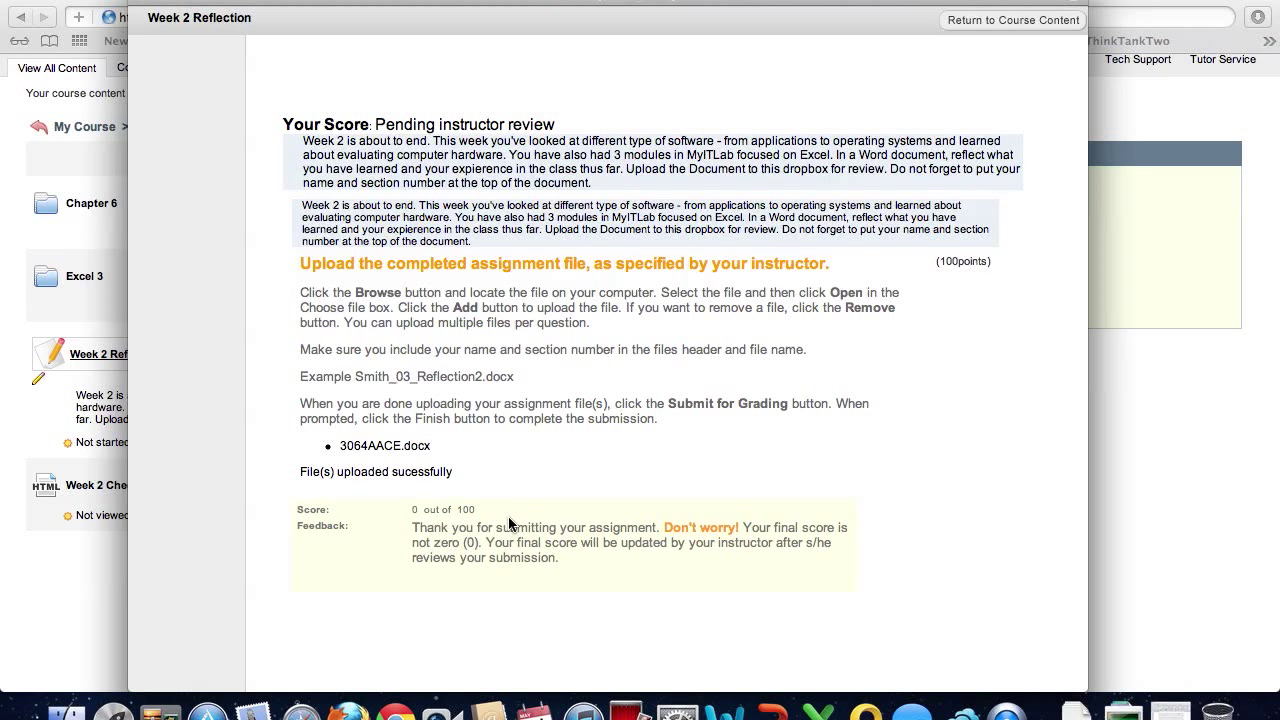
pyautogui.scroll(-1, 509, 523)
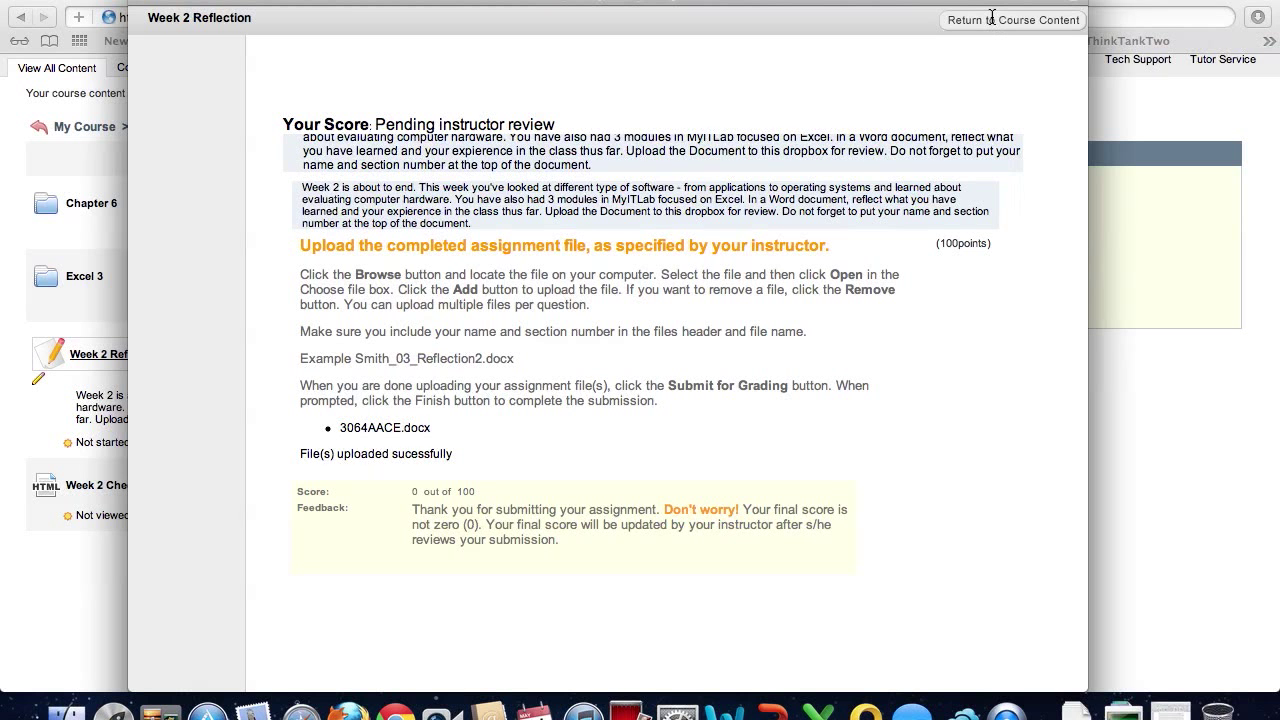
pyautogui.click(991, 19)
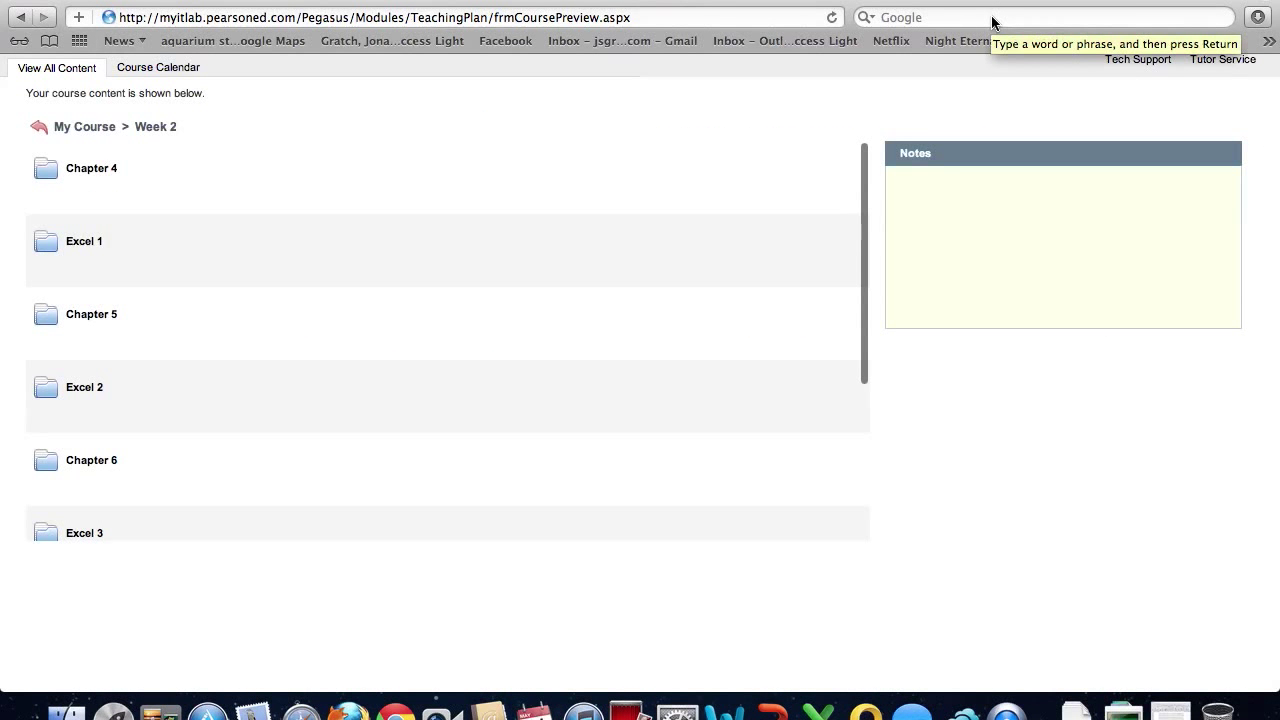